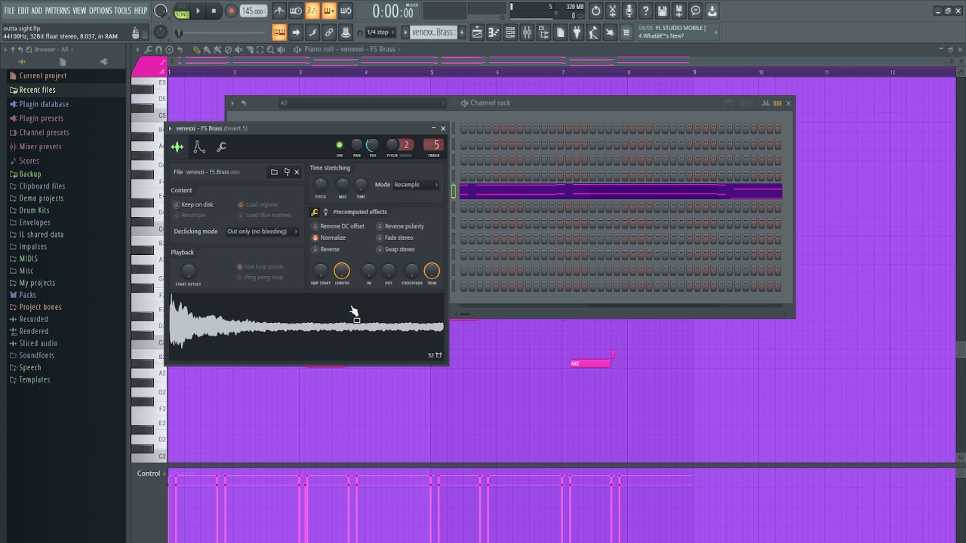
- Audition the venexxi - FS Brass melody and the (maajins) - coin sub pattern in their piano rolls
{"action": "left_click", "coordinate": [336, 322]}
{"action": "left_click", "coordinate": [861, 325]}
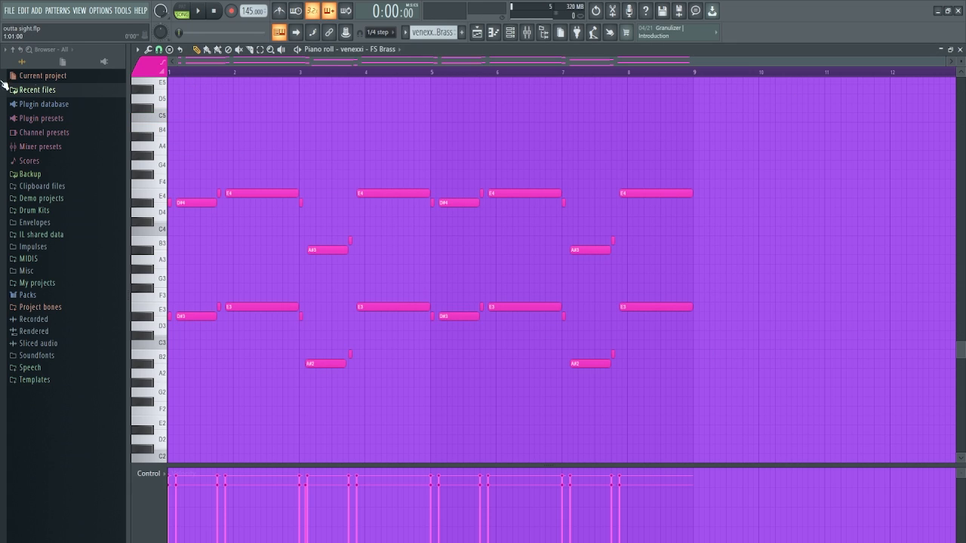
{"action": "key", "text": "space"}
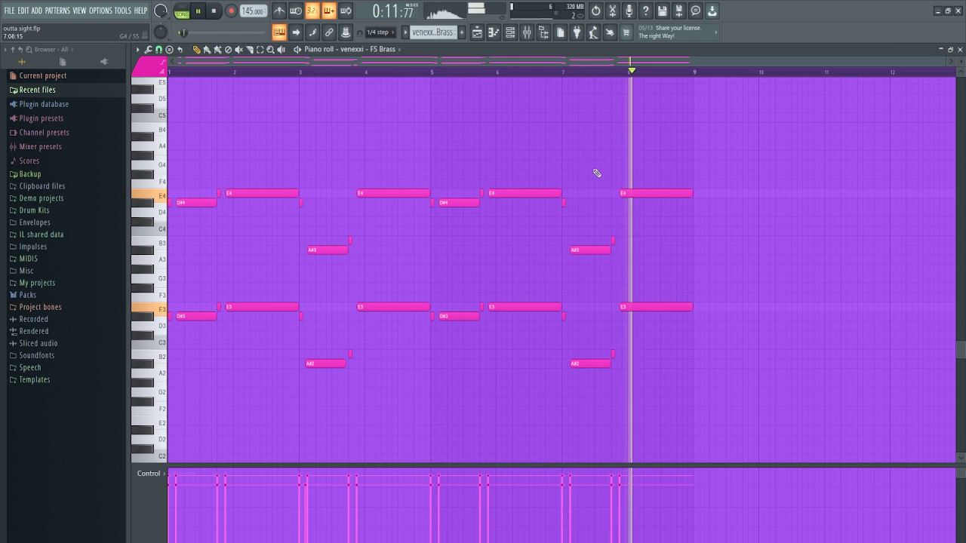
{"action": "key", "text": "space"}
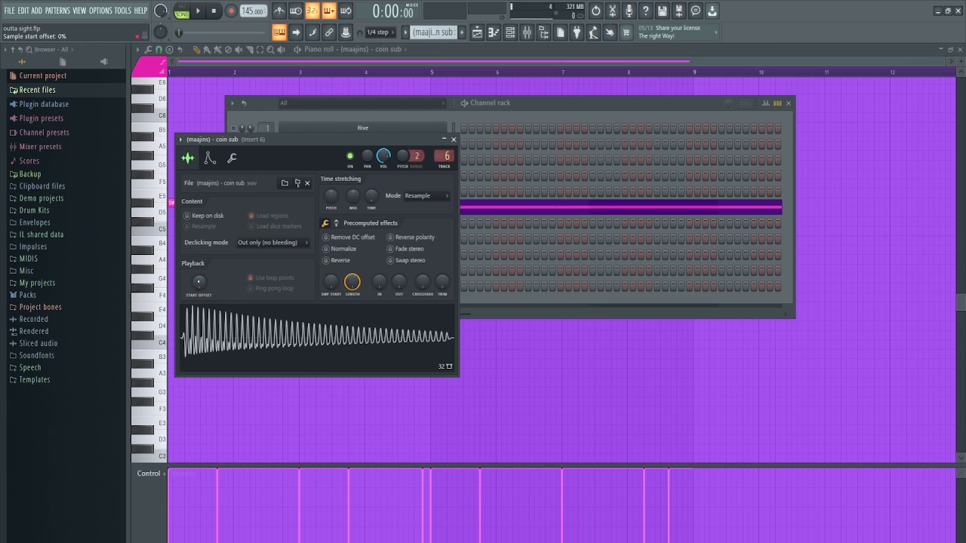
{"action": "left_click", "coordinate": [209, 160]}
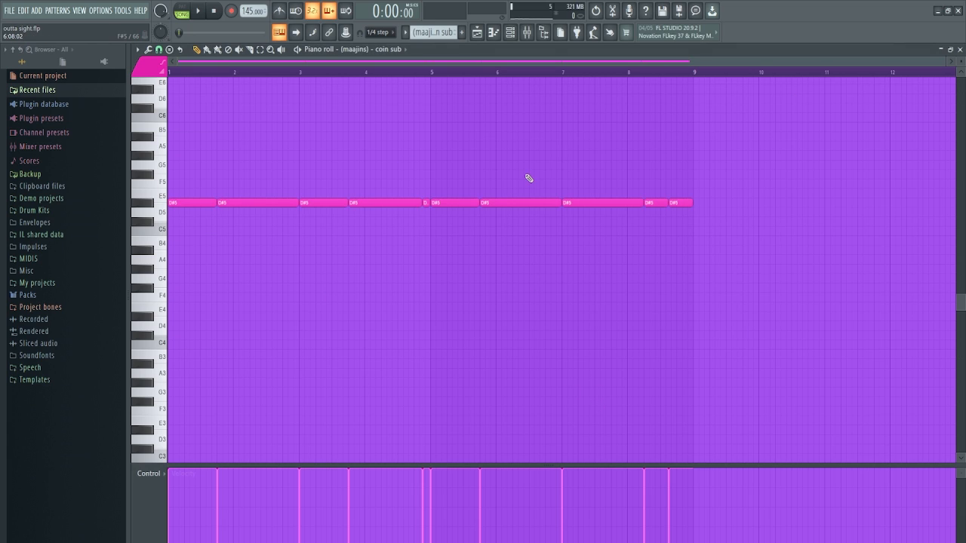
{"action": "key", "text": "space"}
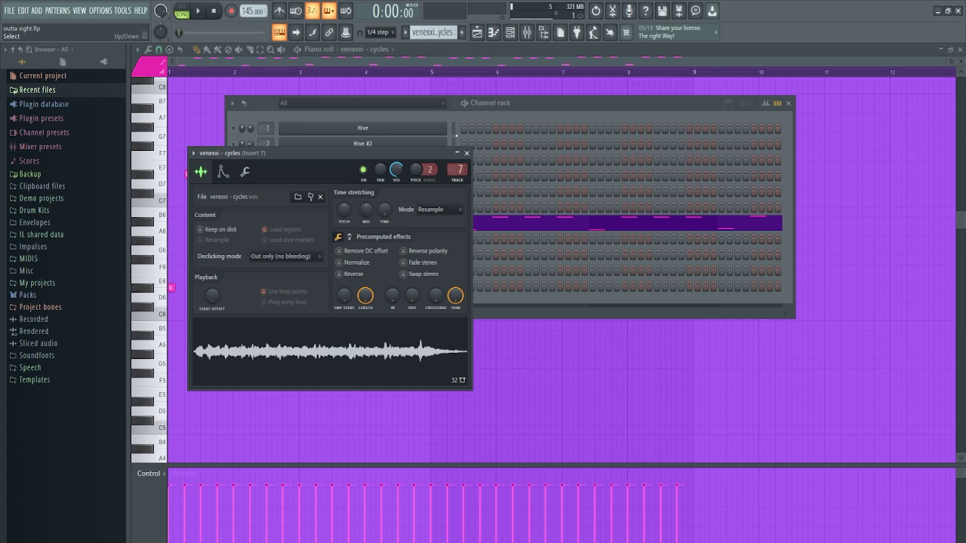
- Examine the note placement of the venexxi - cycles melody across the eight bars in its piano roll and play it
{"action": "left_click", "coordinate": [465, 154]}
{"action": "key", "text": "F6"}
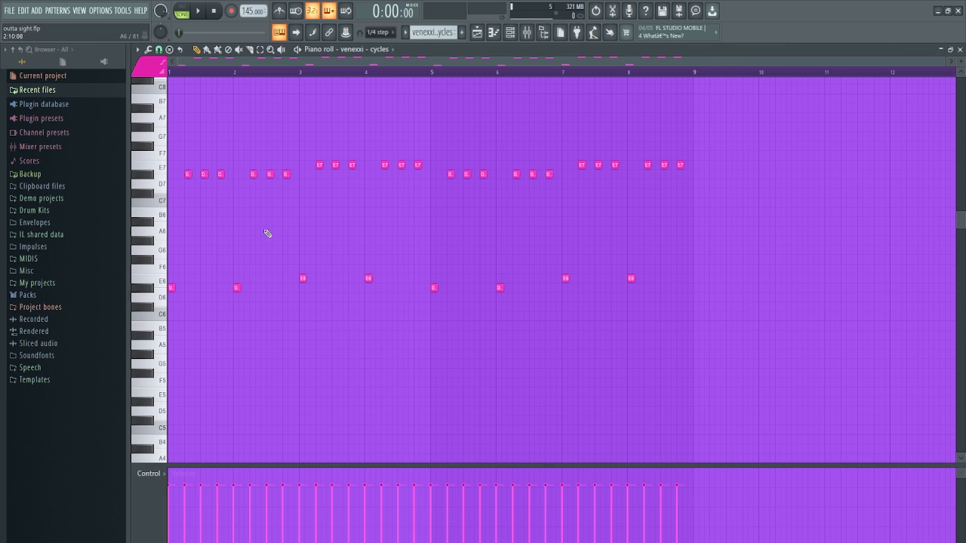
{"action": "scroll", "coordinate": [169, 287], "scroll_direction": "up", "scroll_amount": 5}
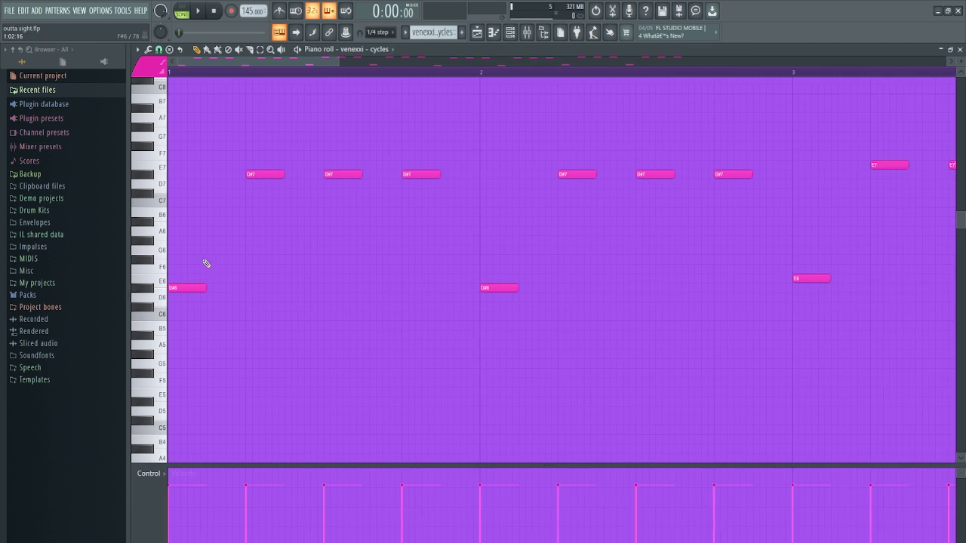
{"action": "scroll", "coordinate": [458, 276], "scroll_direction": "down", "scroll_amount": 4}
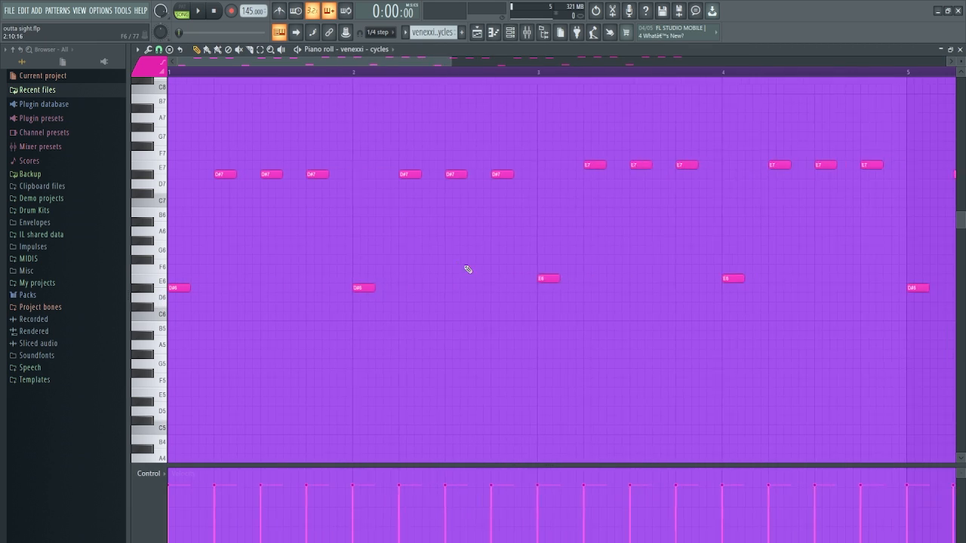
{"action": "scroll", "coordinate": [387, 242], "scroll_direction": "up", "scroll_amount": 2}
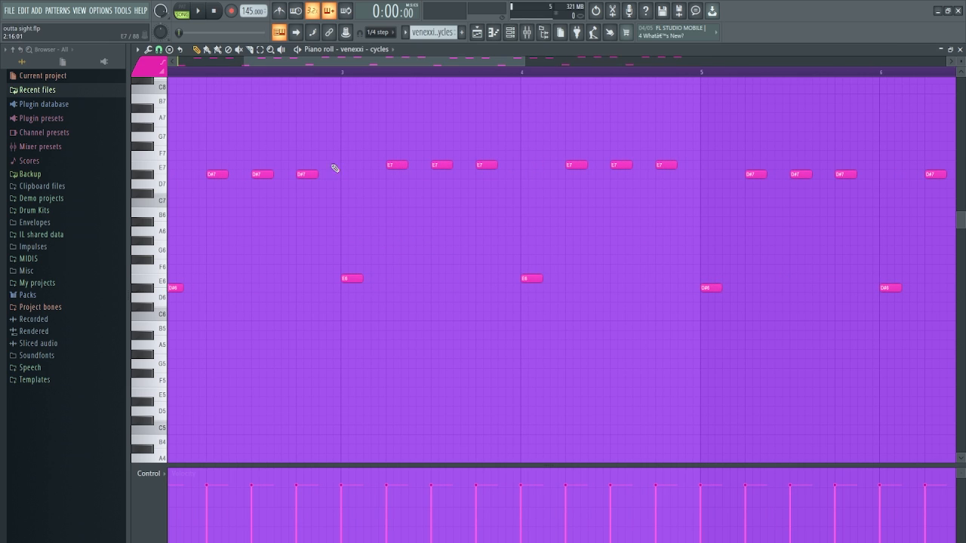
{"action": "scroll", "coordinate": [416, 265], "scroll_direction": "down", "scroll_amount": 3}
{"action": "scroll", "coordinate": [324, 209], "scroll_direction": "up", "scroll_amount": 2}
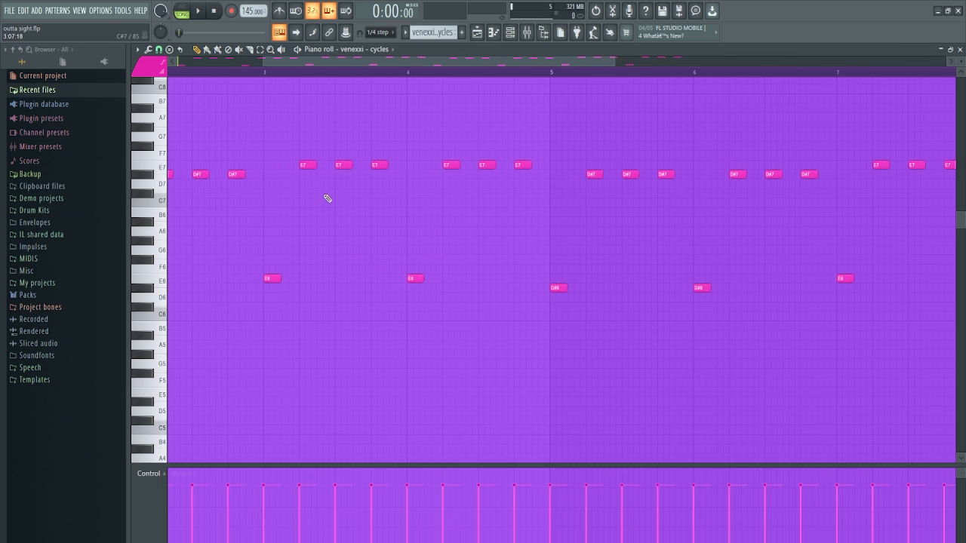
{"action": "scroll", "coordinate": [390, 179], "scroll_direction": "down", "scroll_amount": 2}
{"action": "scroll", "coordinate": [390, 180], "scroll_direction": "down", "scroll_amount": 2}
{"action": "scroll", "coordinate": [319, 141], "scroll_direction": "up", "scroll_amount": 1}
{"action": "key", "text": "space"}
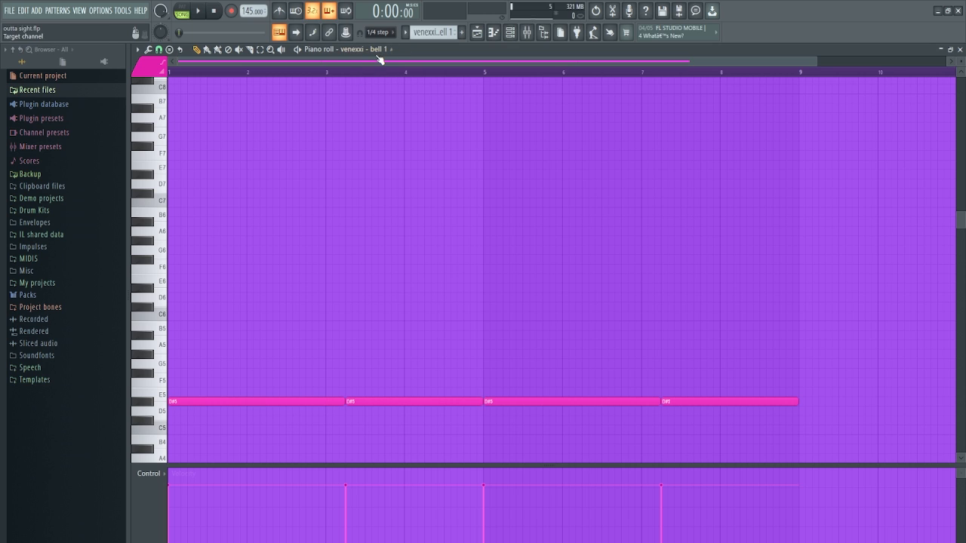
- Play the venexxi - bell 1 and venexxi - micro patterns from their piano rolls
{"action": "key", "text": "space"}
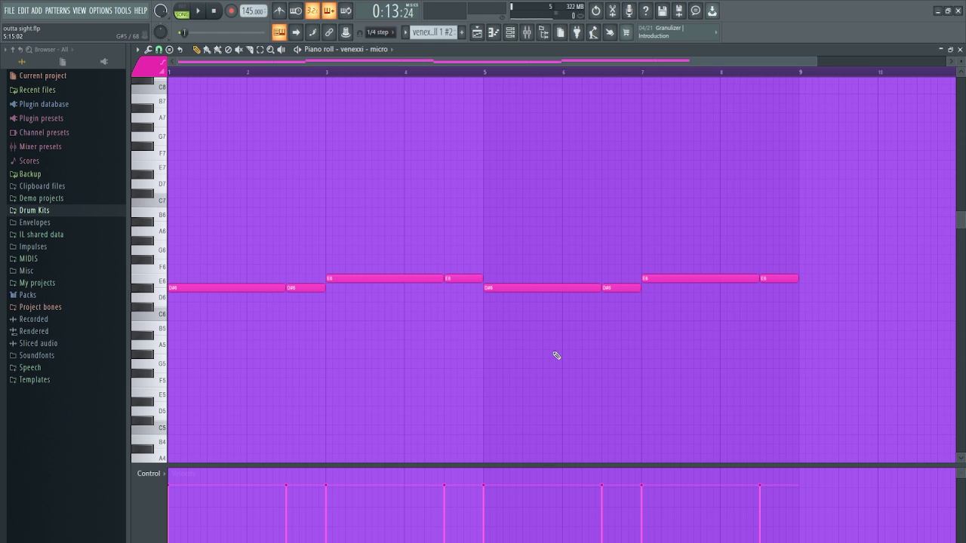
{"action": "key", "text": "space"}
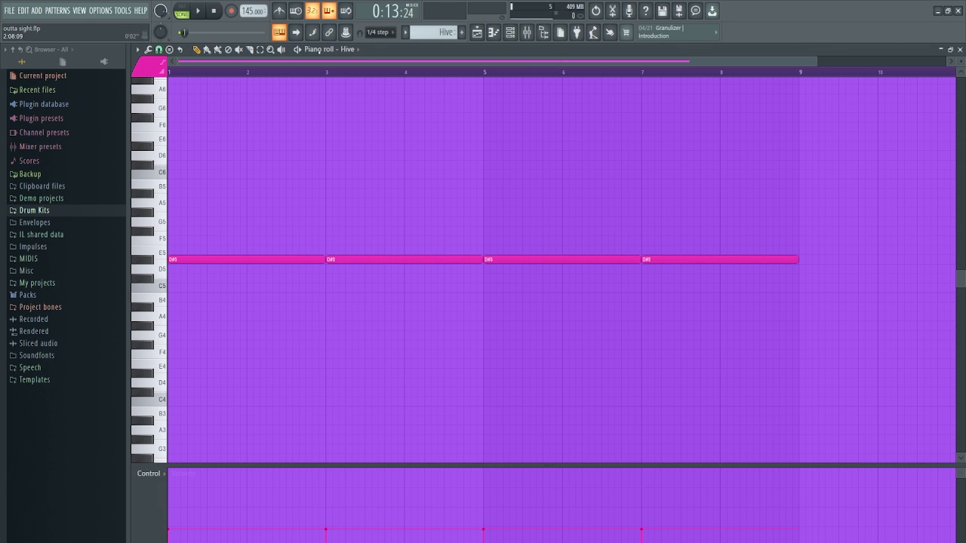
- Check the instrument on the first Hive channel and play its long-note pattern
{"action": "left_click", "coordinate": [510, 32]}
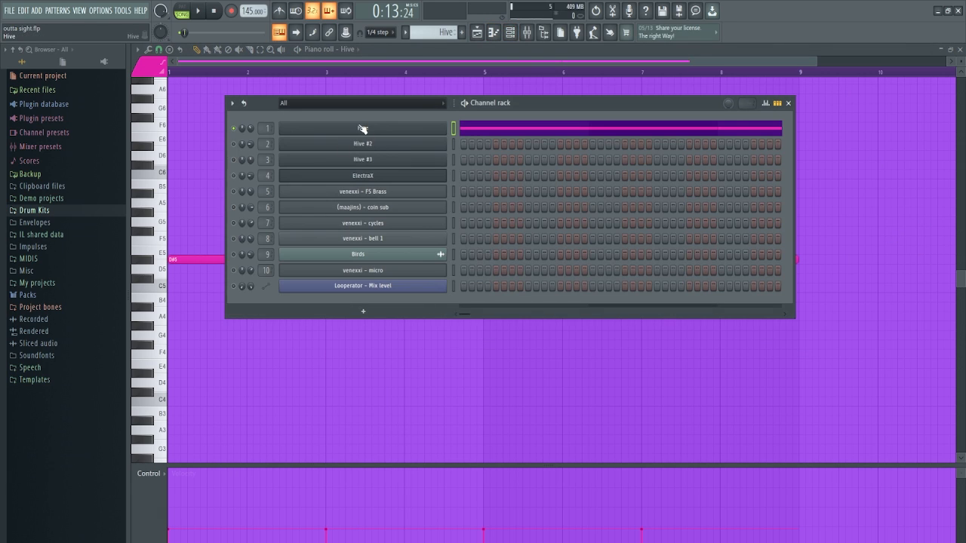
{"action": "left_click", "coordinate": [362, 128]}
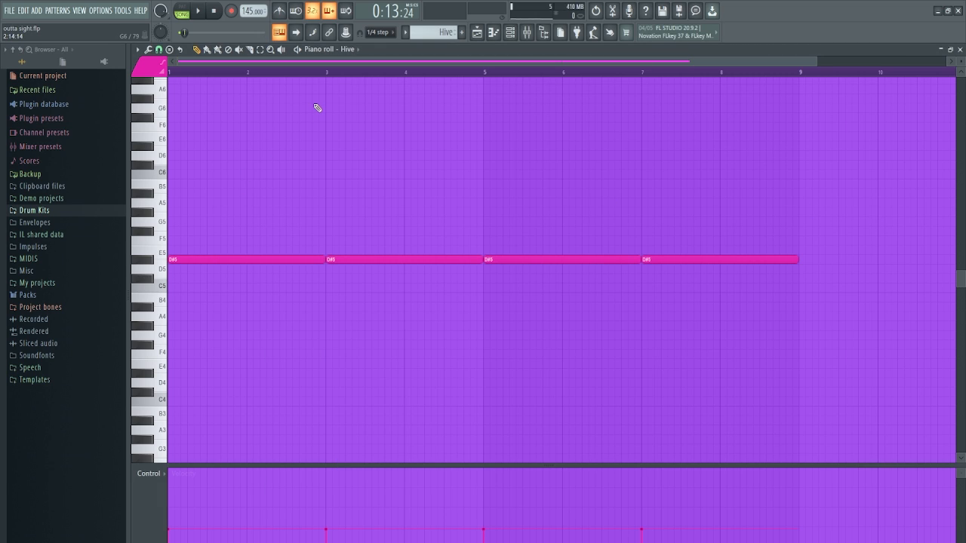
{"action": "key", "text": "space"}
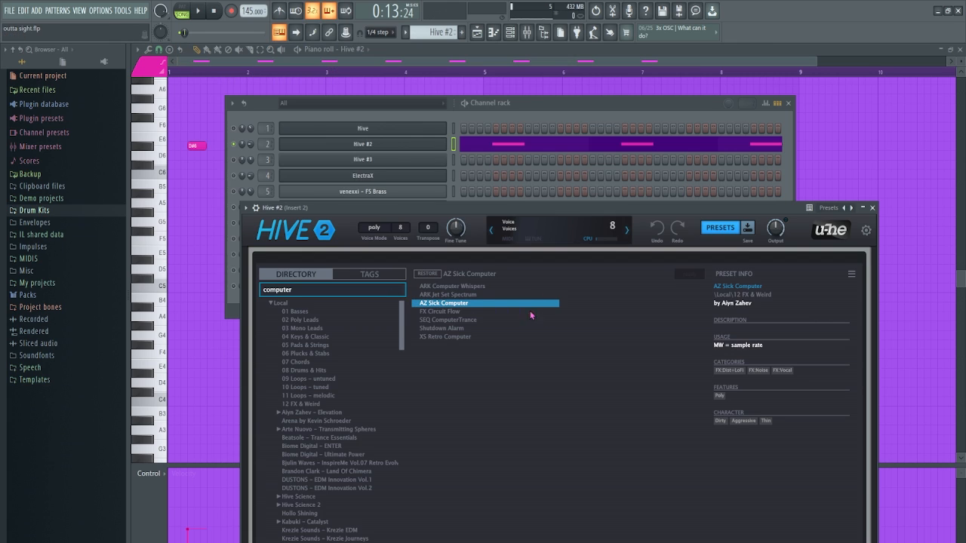
- Review the Hive #2 preset and play the Hive #2 and Hive #3 note patterns
{"action": "right_click", "coordinate": [842, 156]}
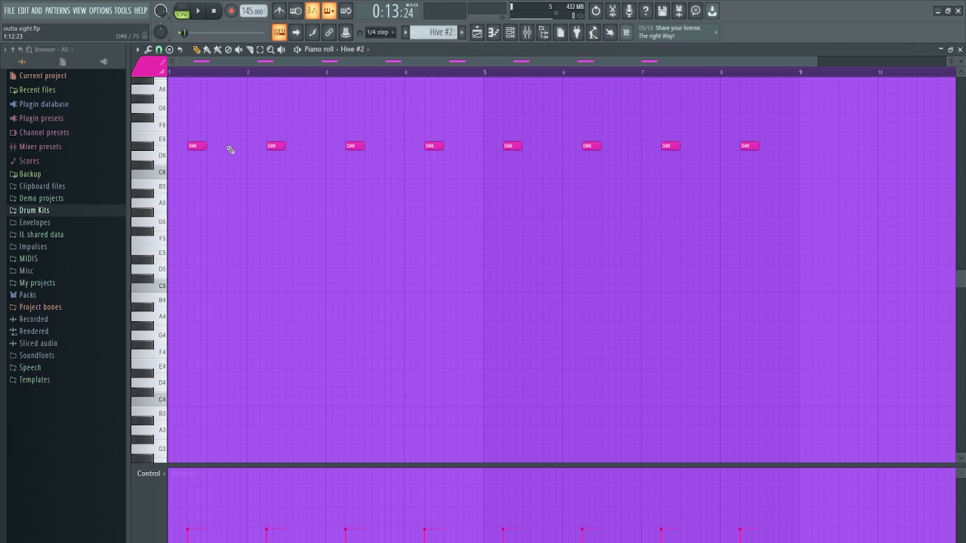
{"action": "key", "text": "space"}
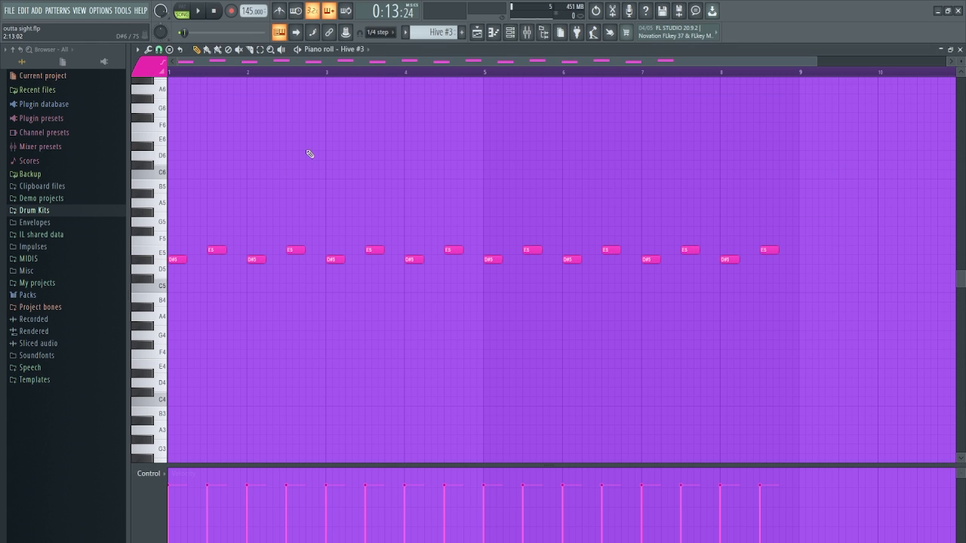
{"action": "key", "text": "space"}
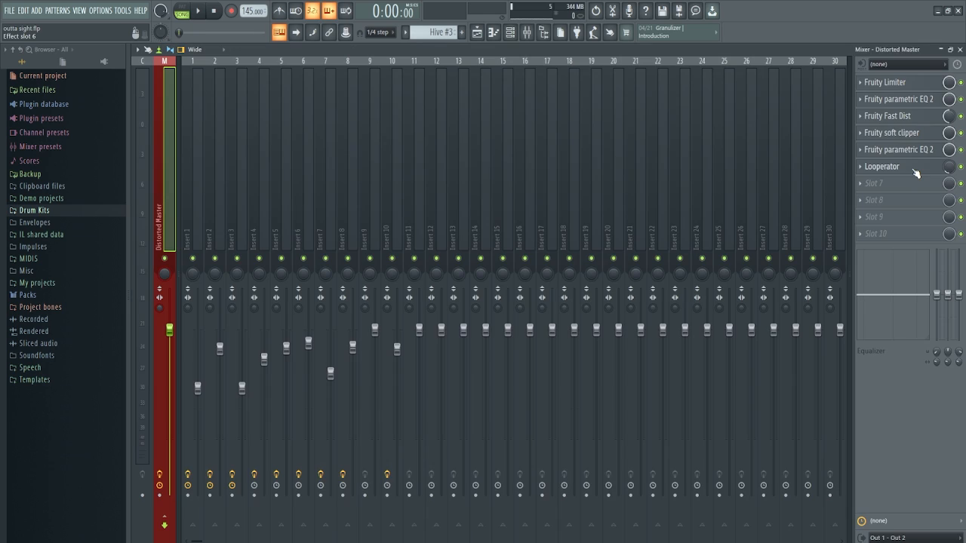
- Inspect the Looperator effect on the Distorted Master track and return to the playlist
{"action": "left_click", "coordinate": [915, 173]}
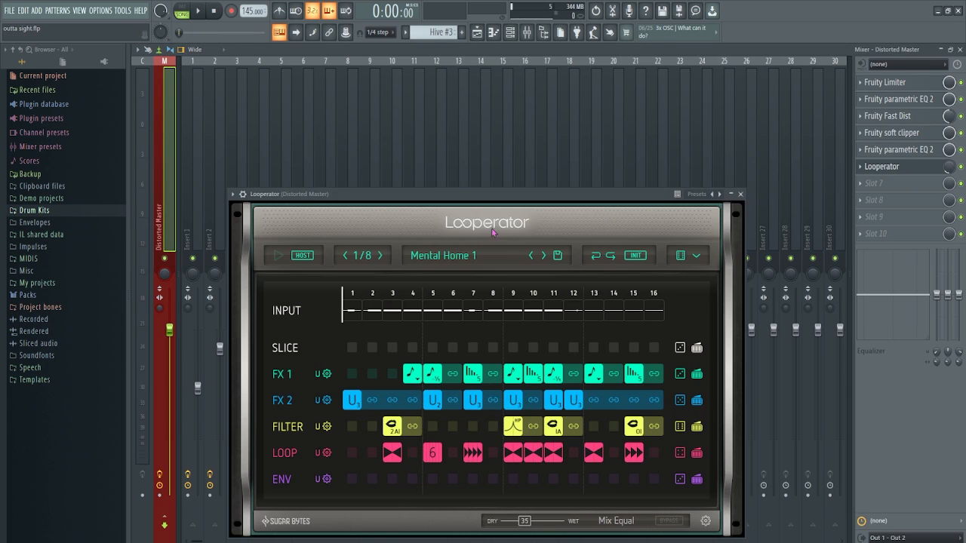
{"action": "left_click", "coordinate": [740, 194]}
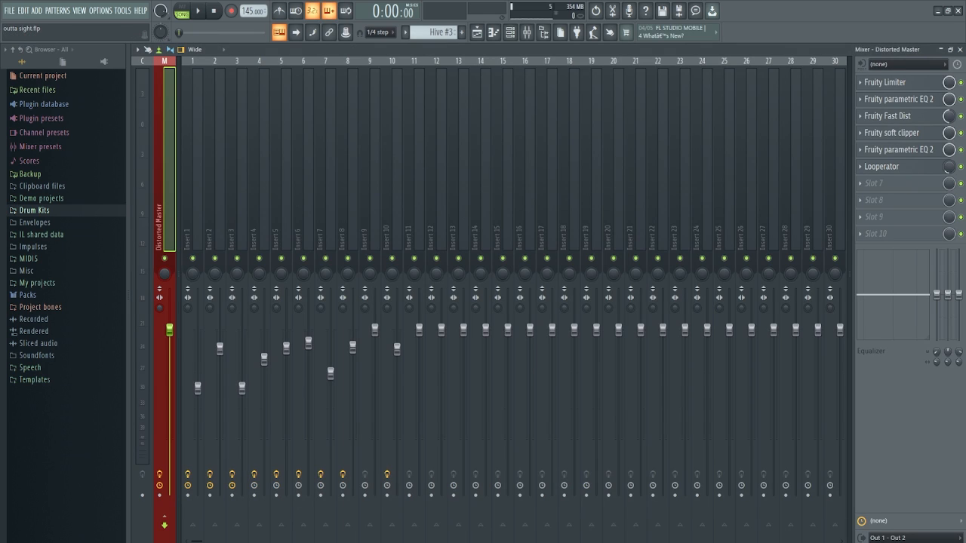
{"action": "left_click", "coordinate": [959, 49]}
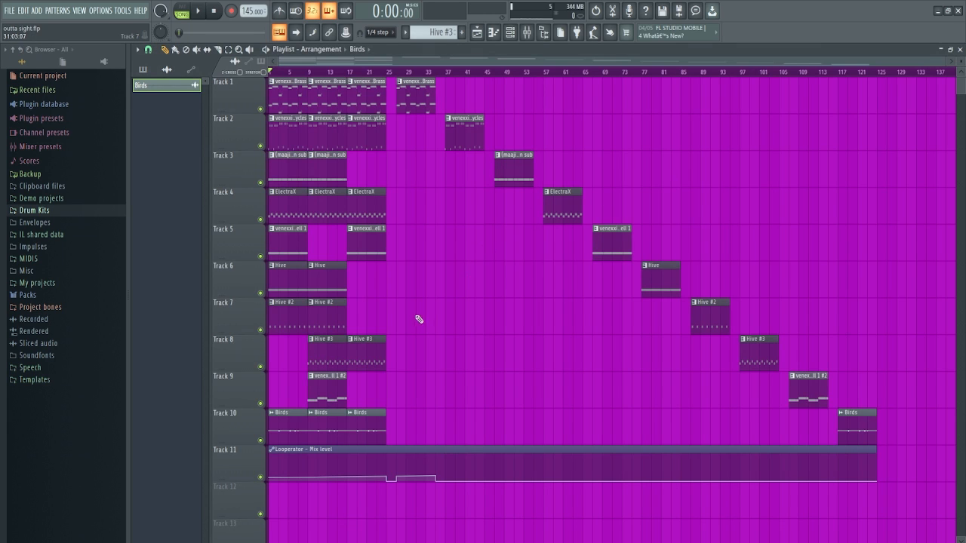
- Play the full melody arrangement in the playlist and examine how the pattern clips are laid out
{"action": "key", "text": "space"}
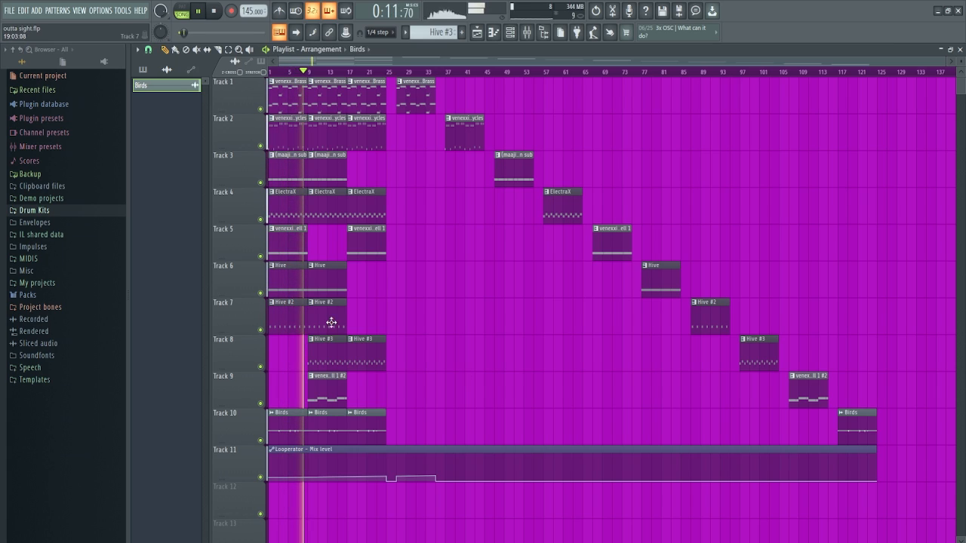
{"action": "scroll", "coordinate": [366, 279], "scroll_direction": "up", "scroll_amount": 5}
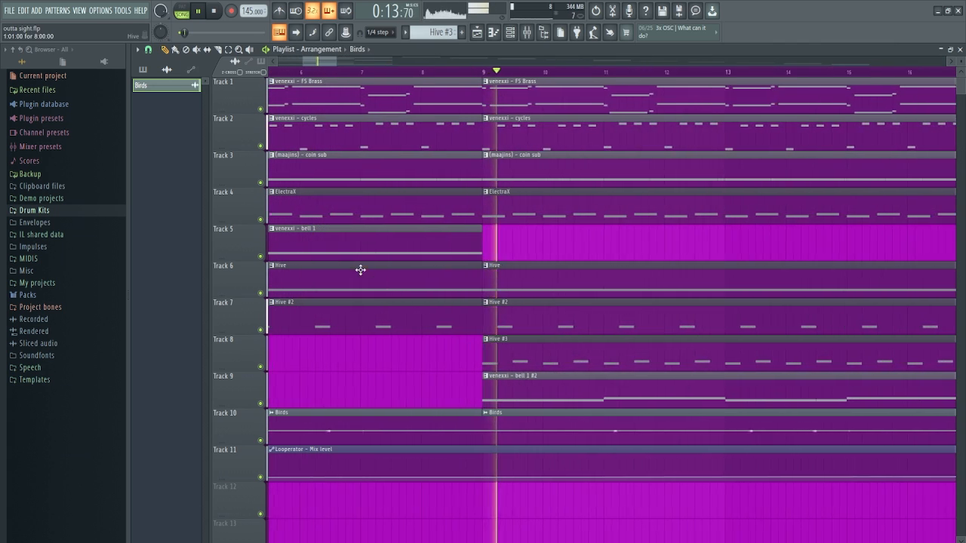
{"action": "scroll", "coordinate": [457, 362], "scroll_direction": "down", "scroll_amount": 6}
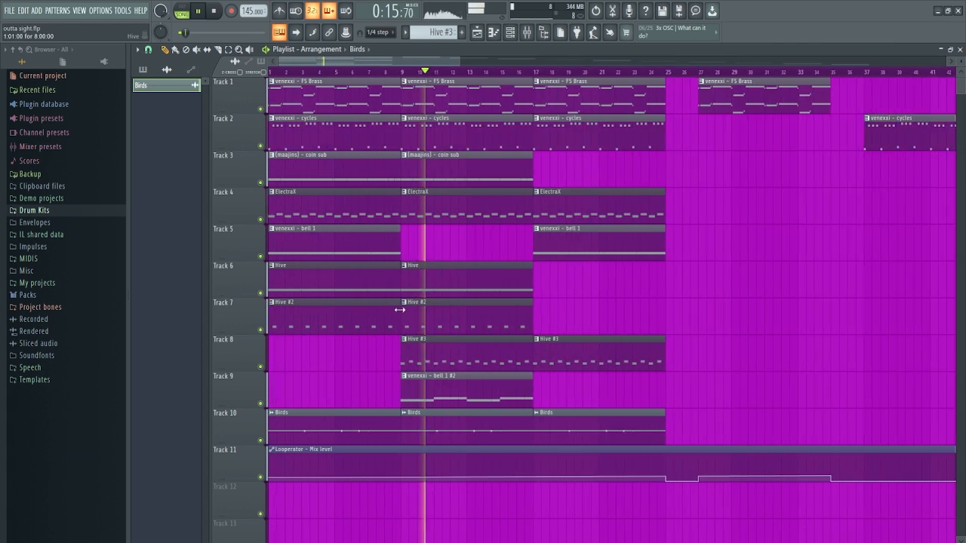
{"action": "scroll", "coordinate": [382, 293], "scroll_direction": "up", "scroll_amount": 5}
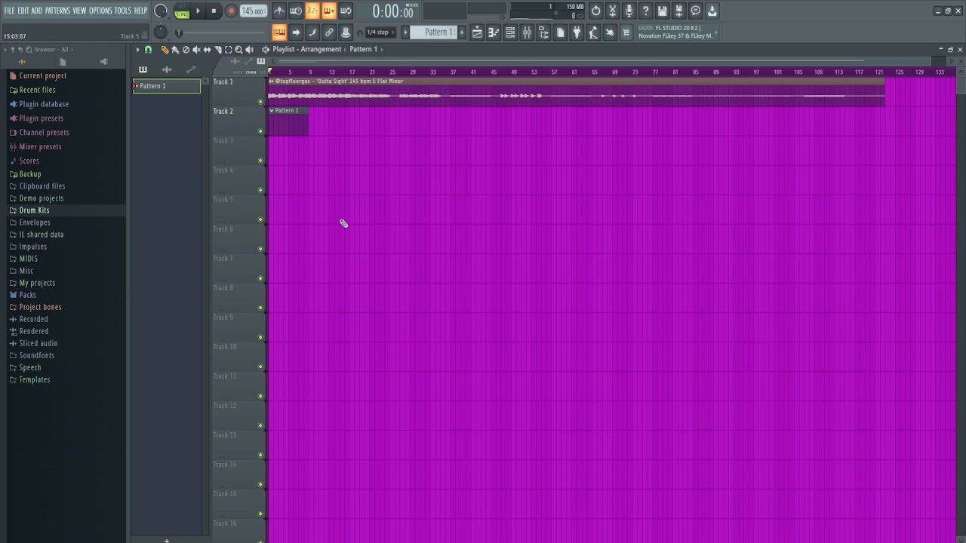
- Build the Pattern 1 drums with the venexxi - aintchu snare, the venexxi - hit 2 hi-hat and the pinks dior 808
{"action": "key", "text": "ctrl+z"}
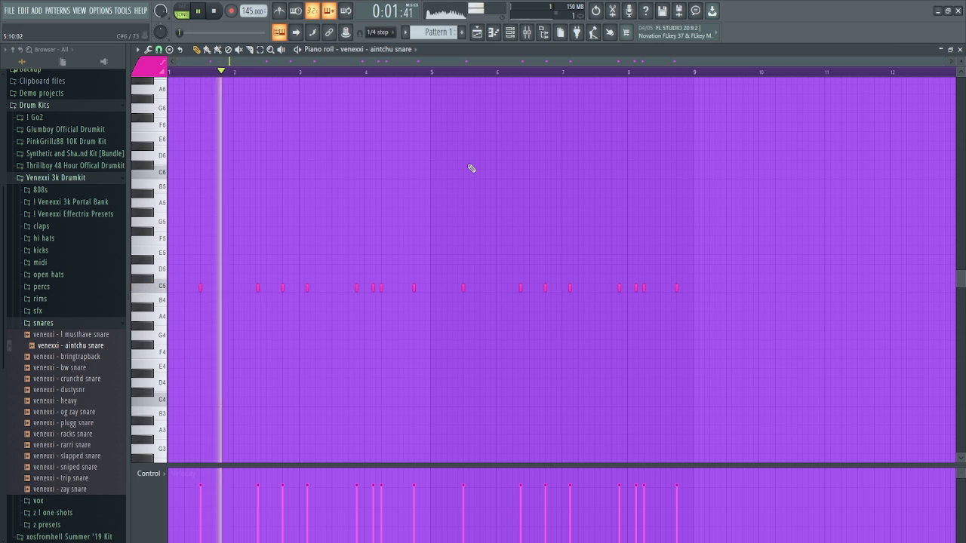
{"action": "key", "text": "Down"}
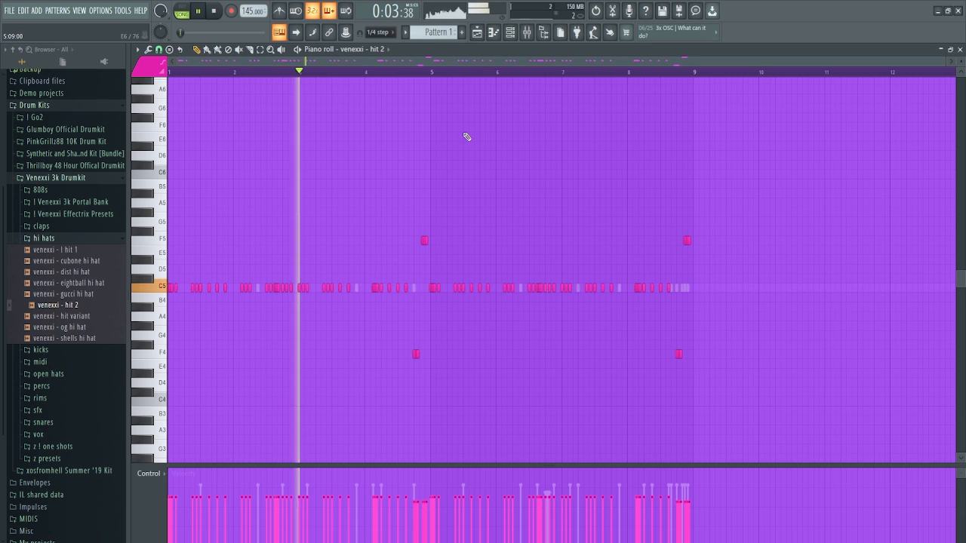
{"action": "key", "text": "ctrl+a"}
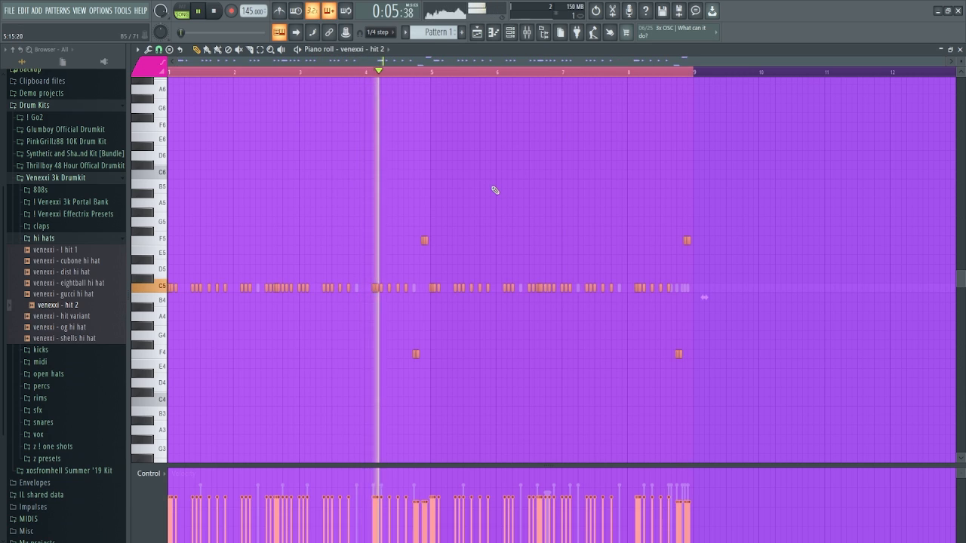
{"action": "key", "text": "Down"}
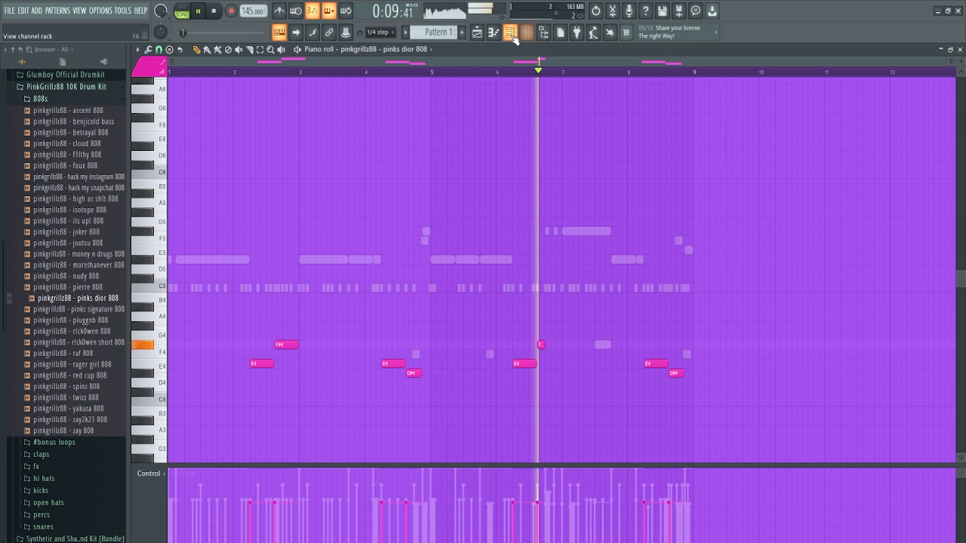
{"action": "key", "text": "Down"}
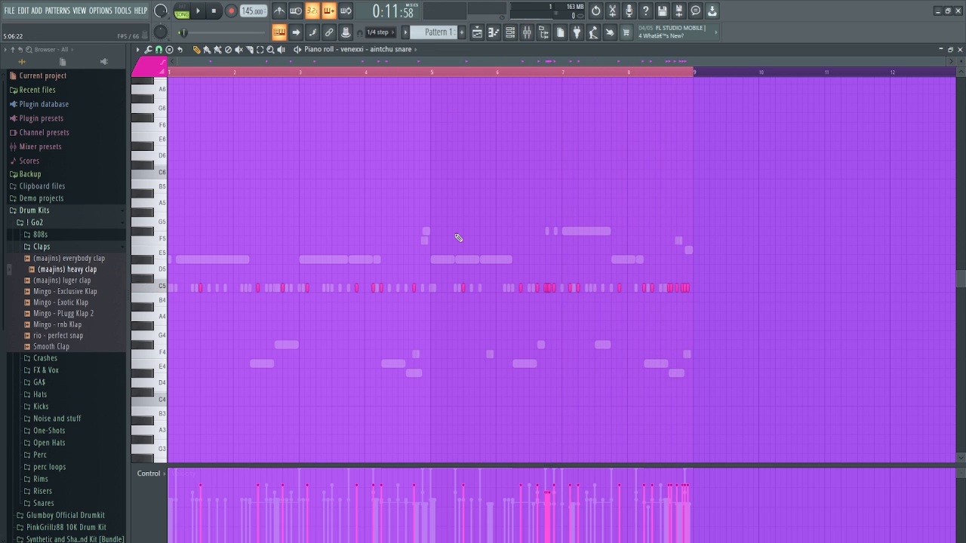
- Select the venexxi - aintchu snare notes and examine their placement and rolls across the eight bars
{"action": "left_click_drag", "start_coordinate": [767, 312], "coordinate": [185, 219]}
{"action": "scroll", "coordinate": [537, 324], "scroll_direction": "up", "scroll_amount": 5}
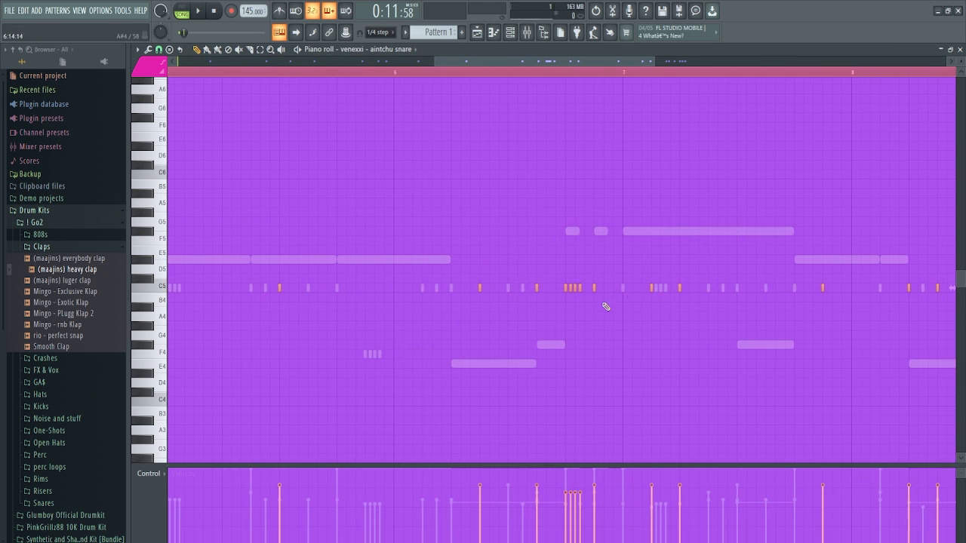
{"action": "scroll", "coordinate": [589, 320], "scroll_direction": "down", "scroll_amount": 5}
{"action": "scroll", "coordinate": [324, 326], "scroll_direction": "up", "scroll_amount": 4}
{"action": "scroll", "coordinate": [491, 324], "scroll_direction": "up", "scroll_amount": 3}
{"action": "scroll", "coordinate": [483, 311], "scroll_direction": "down", "scroll_amount": 5}
{"action": "key", "text": "ctrl+a"}
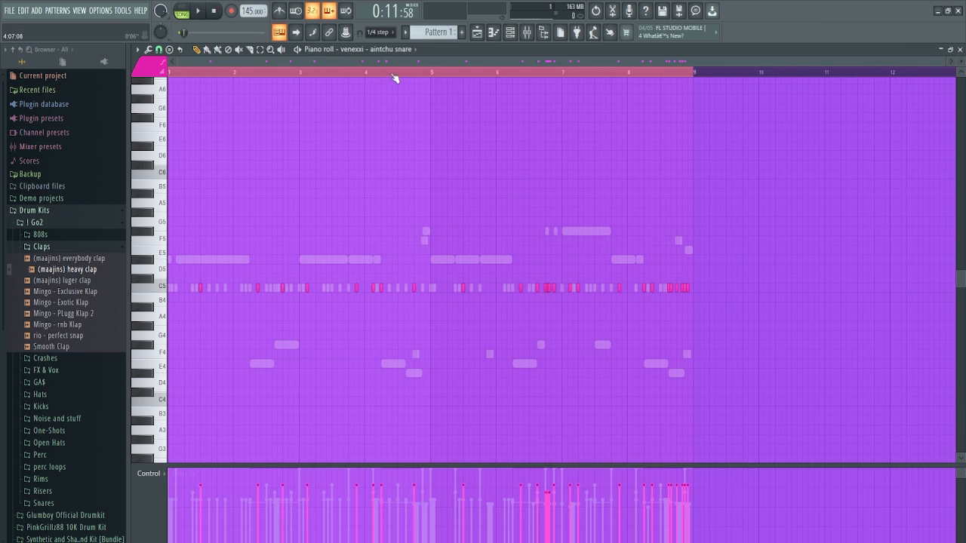
- Switch the piano roll to the venexxi - hit 2 channel and examine the hi-hat rolls and pitch changes
{"action": "left_click", "coordinate": [386, 50]}
{"action": "left_click", "coordinate": [377, 98]}
{"action": "scroll", "coordinate": [176, 313], "scroll_direction": "up", "scroll_amount": 1}
{"action": "scroll", "coordinate": [287, 299], "scroll_direction": "up", "scroll_amount": 2}
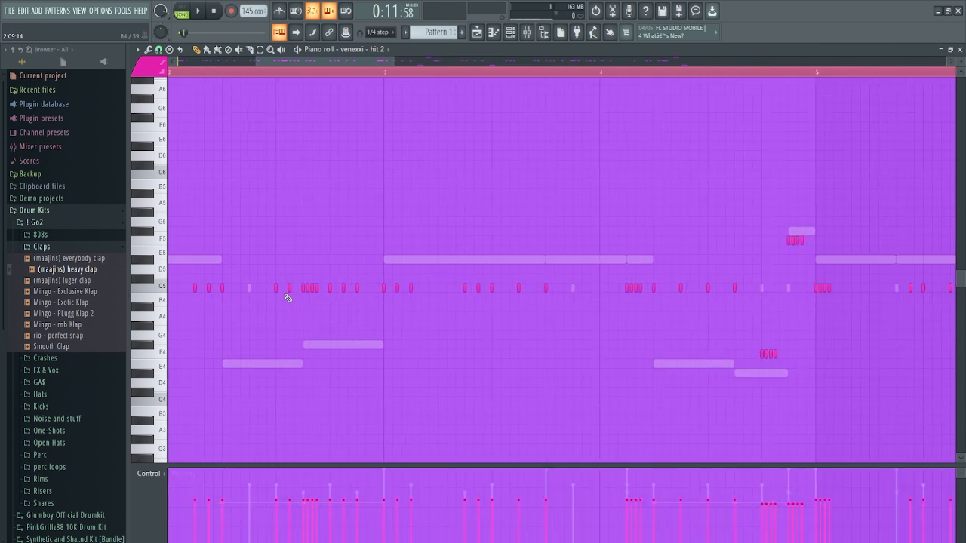
{"action": "scroll", "coordinate": [352, 303], "scroll_direction": "down", "scroll_amount": 3}
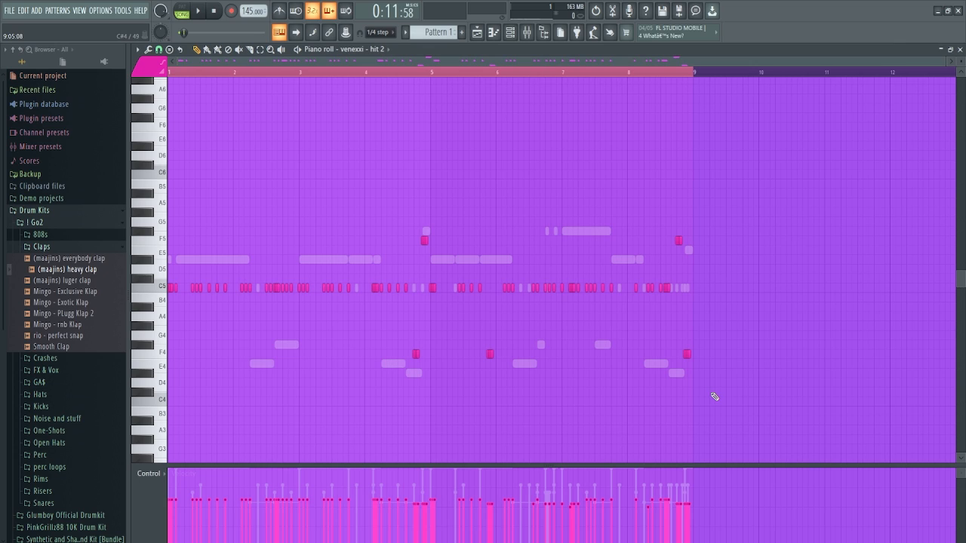
- Select the C5 hi-hat notes of venexxi - hit 2 and examine their spacing and rolls up close
{"action": "left_click_drag", "start_coordinate": [738, 341], "coordinate": [276, 369]}
{"action": "left_click_drag", "start_coordinate": [722, 260], "coordinate": [332, 218]}
{"action": "left_click_drag", "start_coordinate": [726, 305], "coordinate": [164, 266]}
{"action": "scroll", "coordinate": [324, 301], "scroll_direction": "up", "scroll_amount": 4}
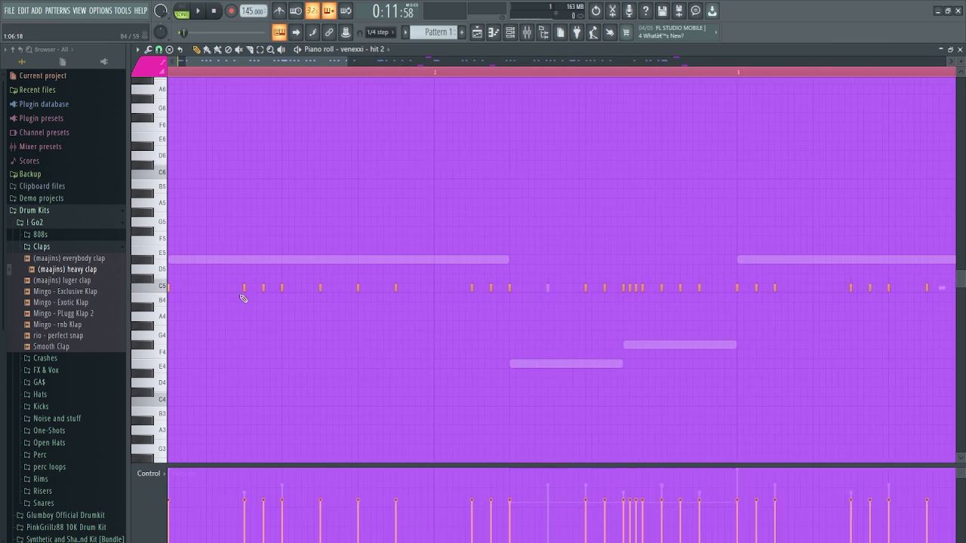
{"action": "scroll", "coordinate": [362, 302], "scroll_direction": "down", "scroll_amount": 4}
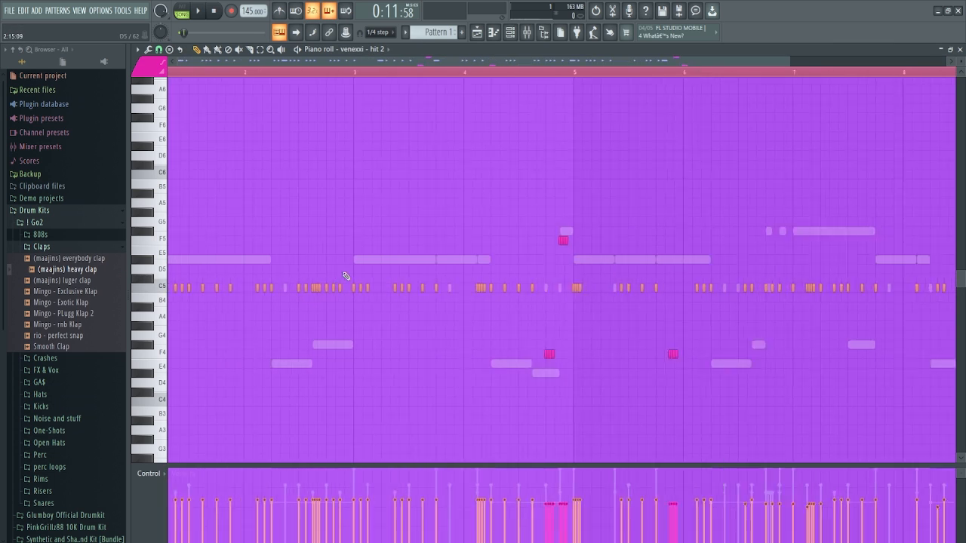
- Switch the piano roll to the pinkgrillz88 - r!ck0wen 808_2 channel and examine its bass notes across the eight bars
{"action": "left_click", "coordinate": [377, 50]}
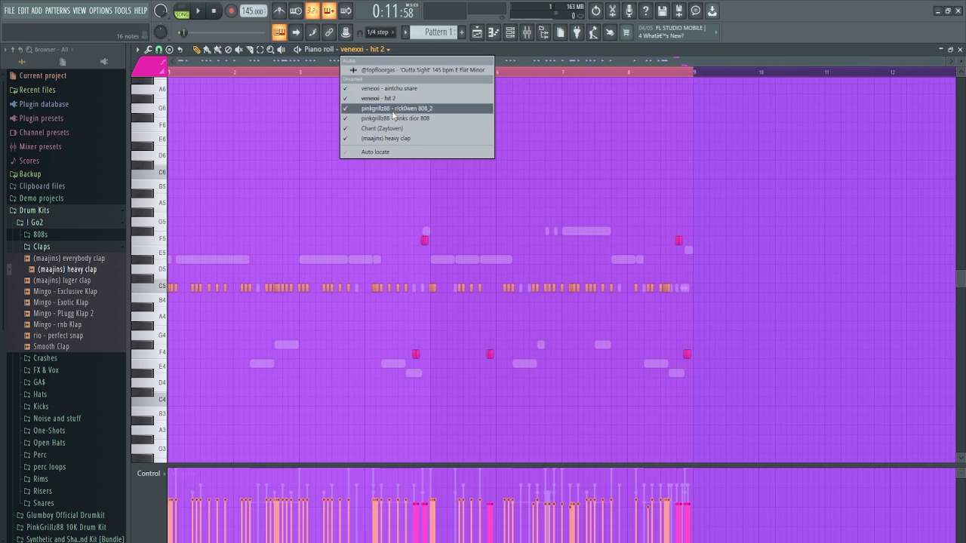
{"action": "left_click", "coordinate": [393, 109]}
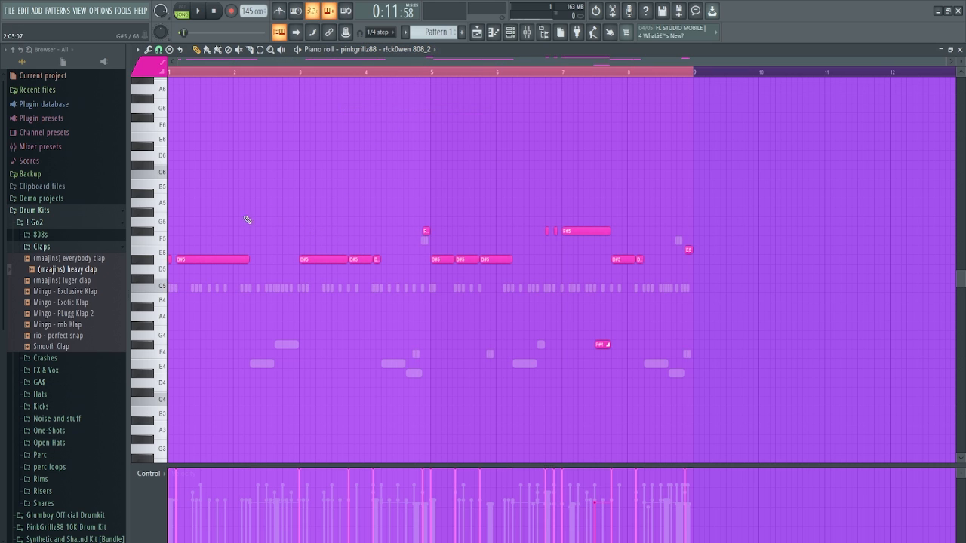
{"action": "scroll", "coordinate": [291, 210], "scroll_direction": "up", "scroll_amount": 2}
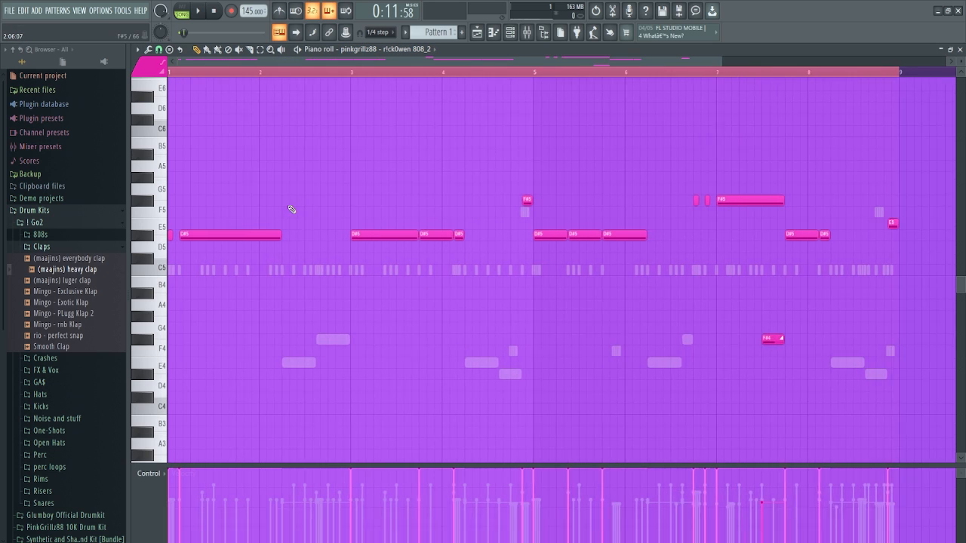
{"action": "scroll", "coordinate": [271, 201], "scroll_direction": "down", "scroll_amount": 2}
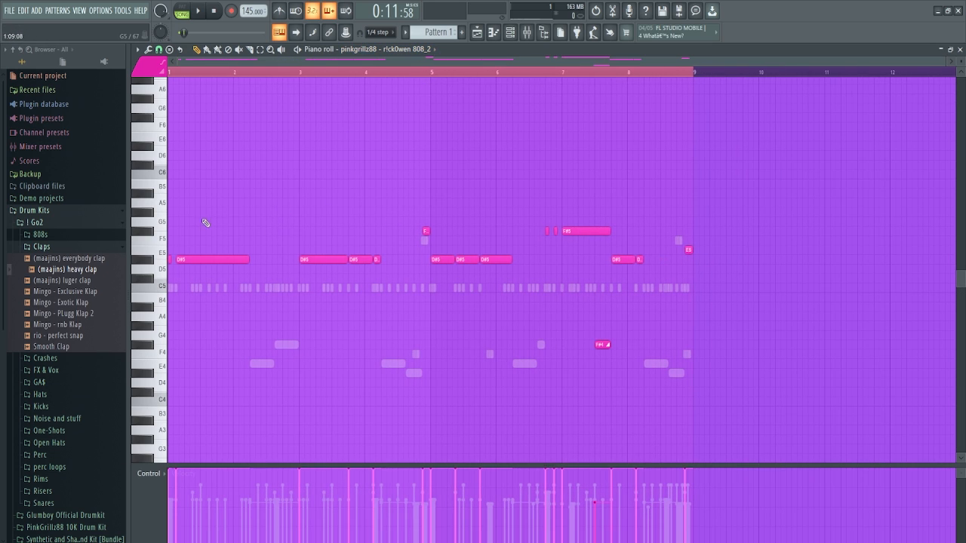
{"action": "scroll", "coordinate": [548, 233], "scroll_direction": "up", "scroll_amount": 4}
{"action": "scroll", "coordinate": [567, 233], "scroll_direction": "down", "scroll_amount": 3}
- Compare the venexxi - hit 2 hi-hats with the r!ck0wen 808_2 notes, ending on the 808 channel
{"action": "left_click", "coordinate": [377, 50]}
{"action": "left_click", "coordinate": [393, 98]}
{"action": "scroll", "coordinate": [481, 383], "scroll_direction": "down", "scroll_amount": 2}
{"action": "left_click", "coordinate": [377, 50]}
{"action": "left_click", "coordinate": [393, 108]}
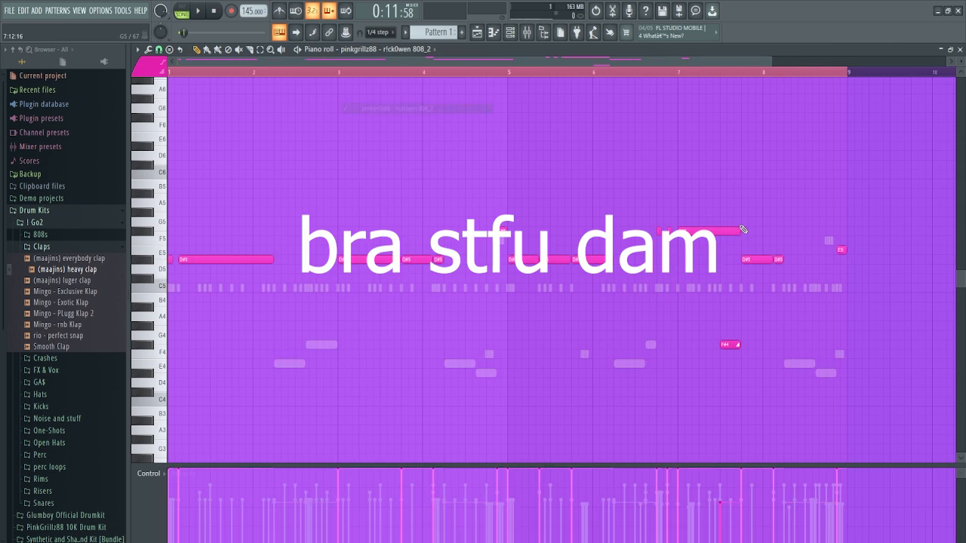
{"action": "scroll", "coordinate": [735, 355], "scroll_direction": "up", "scroll_amount": 4}
{"action": "scroll", "coordinate": [729, 365], "scroll_direction": "down", "scroll_amount": 4}
- Examine the Chant (Zaytoven) and (maajins) heavy clap note placements in the piano roll, and play the beat
{"action": "left_click", "coordinate": [378, 49]}
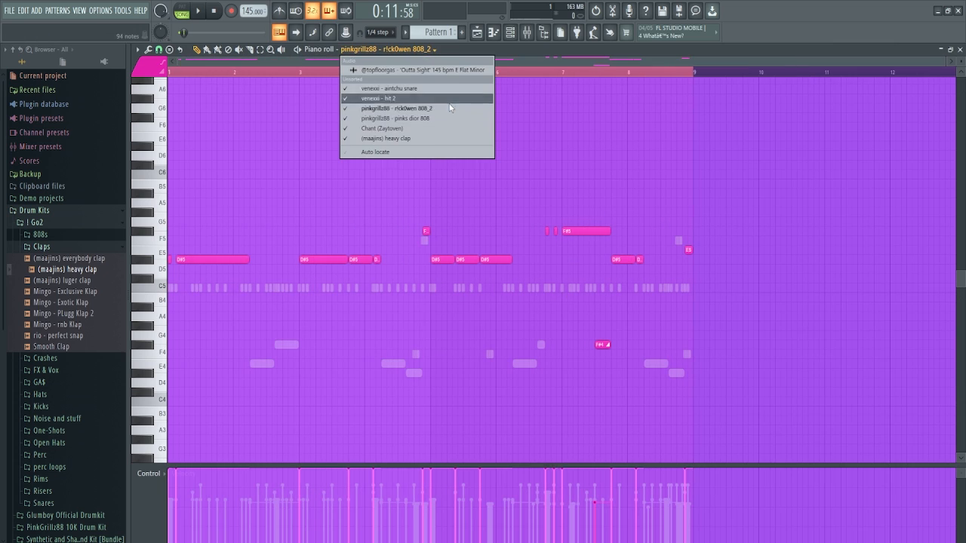
{"action": "left_click", "coordinate": [404, 127]}
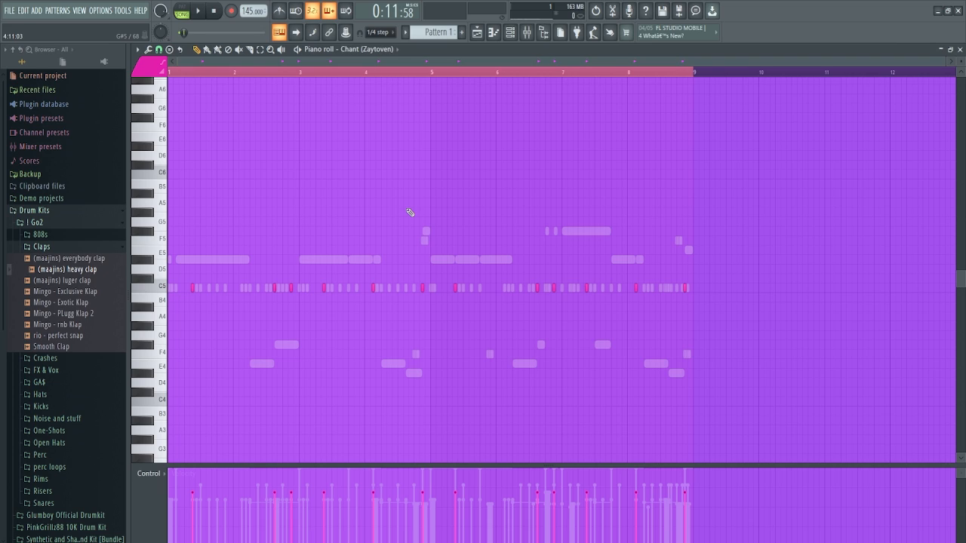
{"action": "left_click", "coordinate": [359, 52]}
{"action": "left_click", "coordinate": [392, 138]}
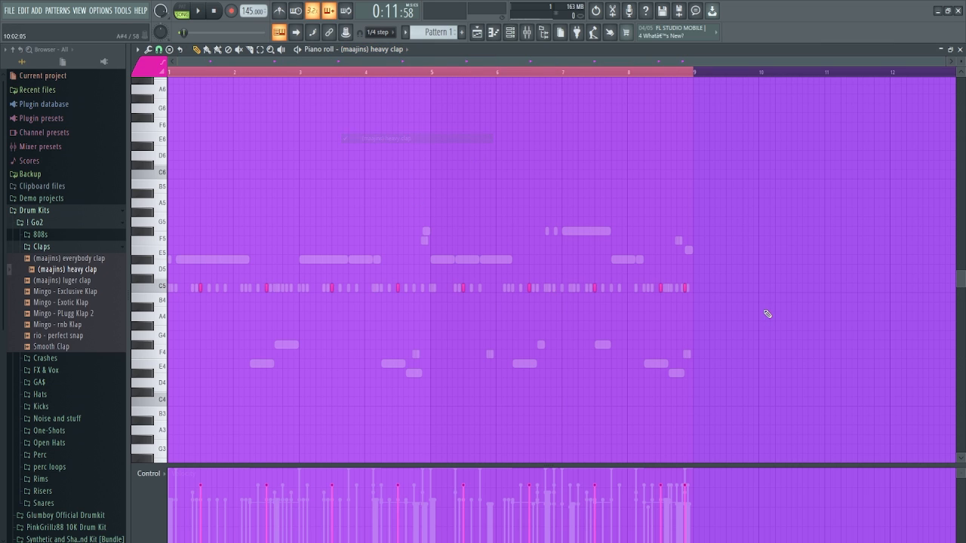
{"action": "scroll", "coordinate": [319, 329], "scroll_direction": "up", "scroll_amount": 2}
{"action": "scroll", "coordinate": [679, 317], "scroll_direction": "up", "scroll_amount": 6}
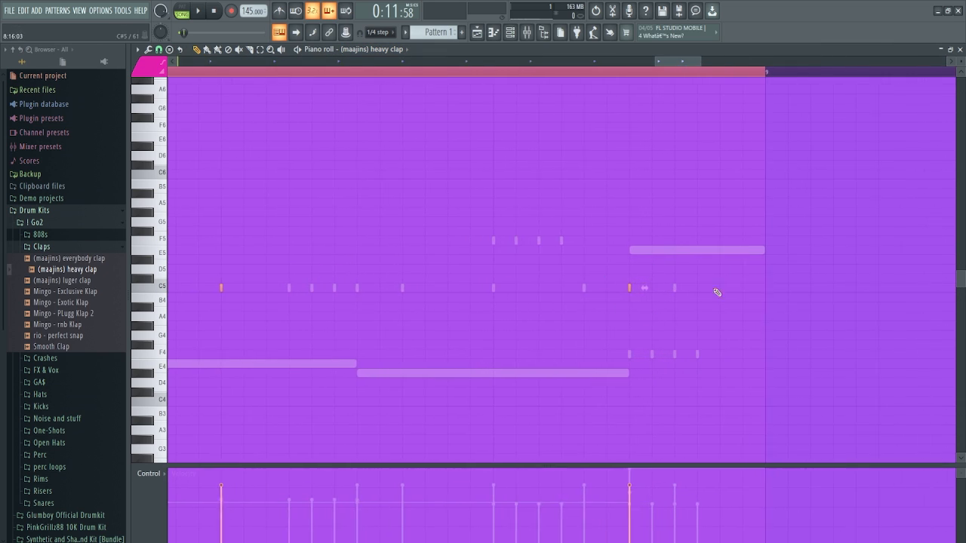
{"action": "scroll", "coordinate": [690, 301], "scroll_direction": "down", "scroll_amount": 8}
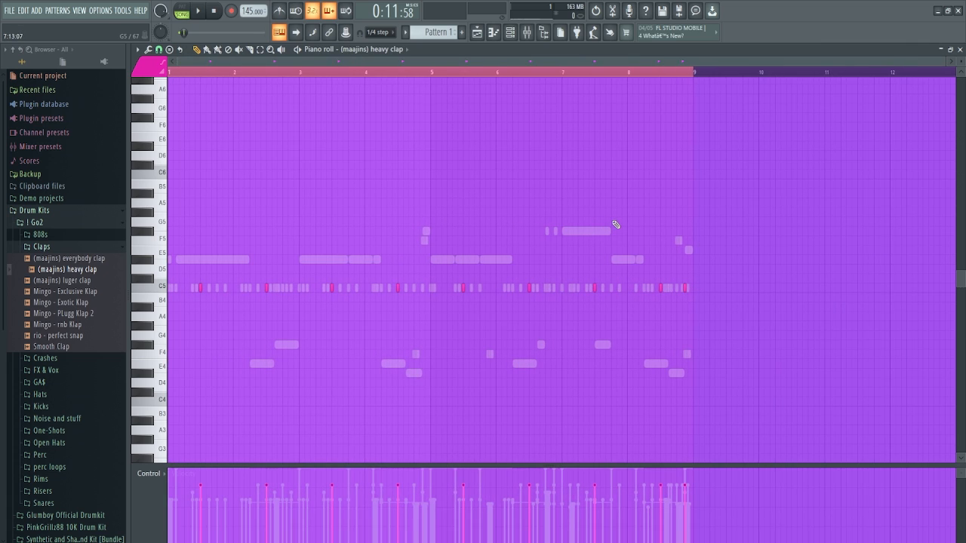
{"action": "key", "text": "space"}
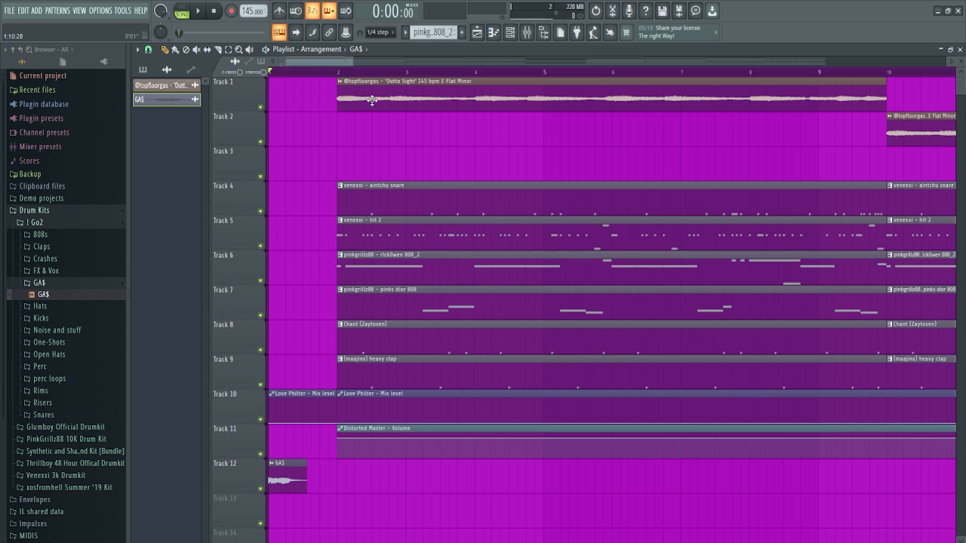
- Examine the full drum and melody arrangement in the playlist, selecting and deselecting the clips across the tracks
{"action": "scroll", "coordinate": [398, 247], "scroll_direction": "down", "scroll_amount": 6}
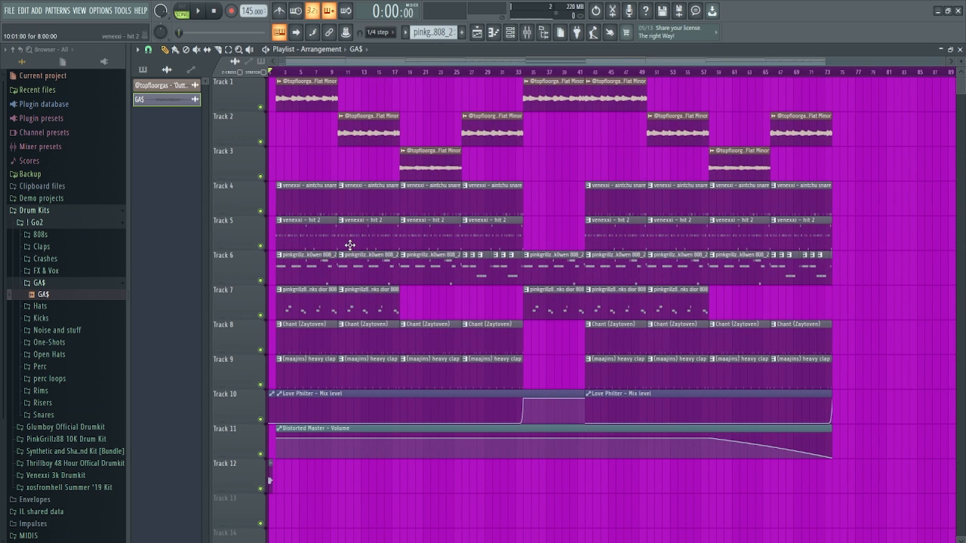
{"action": "left_click_drag", "start_coordinate": [357, 257], "coordinate": [910, 426]}
{"action": "left_click", "coordinate": [901, 376], "text": "ctrl"}
{"action": "scroll", "coordinate": [487, 296], "scroll_direction": "up", "scroll_amount": 2}
{"action": "scroll", "coordinate": [454, 289], "scroll_direction": "up", "scroll_amount": 2}
- Select the r!ck0wen 808_2 clips on Track 6 from bar 26 and examine how they are chopped and varied
{"action": "left_click_drag", "start_coordinate": [410, 276], "coordinate": [691, 283]}
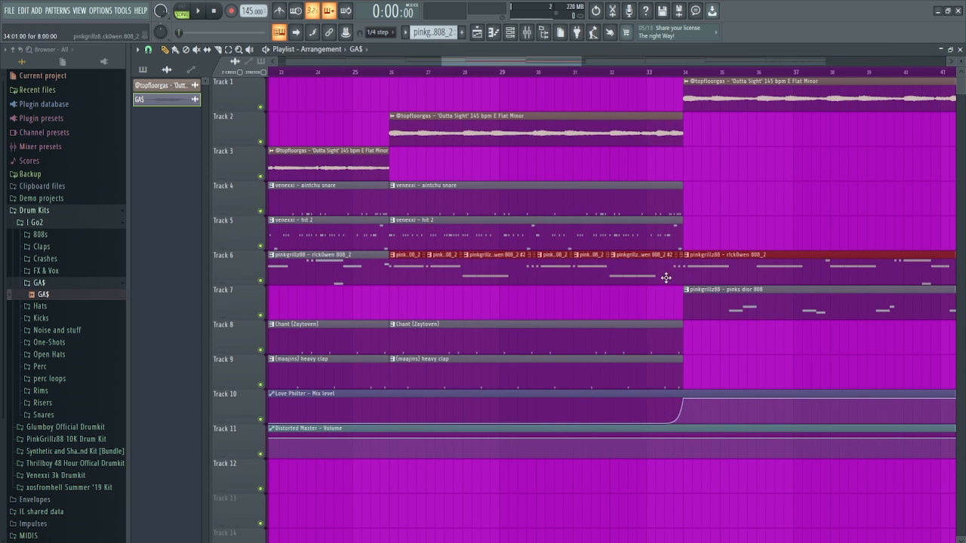
{"action": "scroll", "coordinate": [515, 272], "scroll_direction": "up", "scroll_amount": 1}
{"action": "scroll", "coordinate": [521, 297], "scroll_direction": "down", "scroll_amount": 5}
{"action": "scroll", "coordinate": [790, 321], "scroll_direction": "up", "scroll_amount": 2}
{"action": "left_click_drag", "start_coordinate": [937, 275], "coordinate": [804, 273]}
{"action": "scroll", "coordinate": [830, 301], "scroll_direction": "down", "scroll_amount": 3}
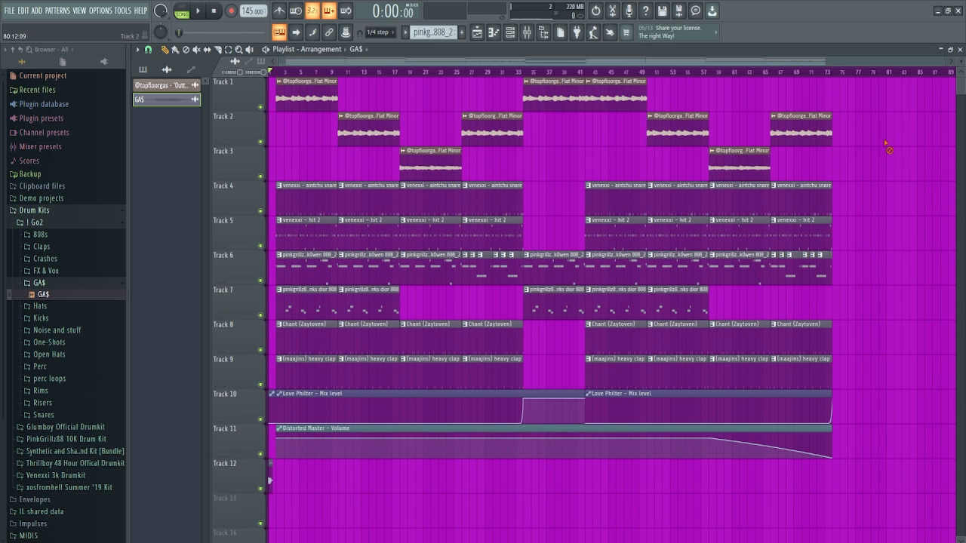
- Select the Love Philter - Mix level automation clips on Track 10 and examine their curve around bar 34
{"action": "scroll", "coordinate": [376, 436], "scroll_direction": "up", "scroll_amount": 2}
{"action": "left_click_drag", "start_coordinate": [298, 384], "coordinate": [838, 424]}
{"action": "scroll", "coordinate": [710, 355], "scroll_direction": "up", "scroll_amount": 4}
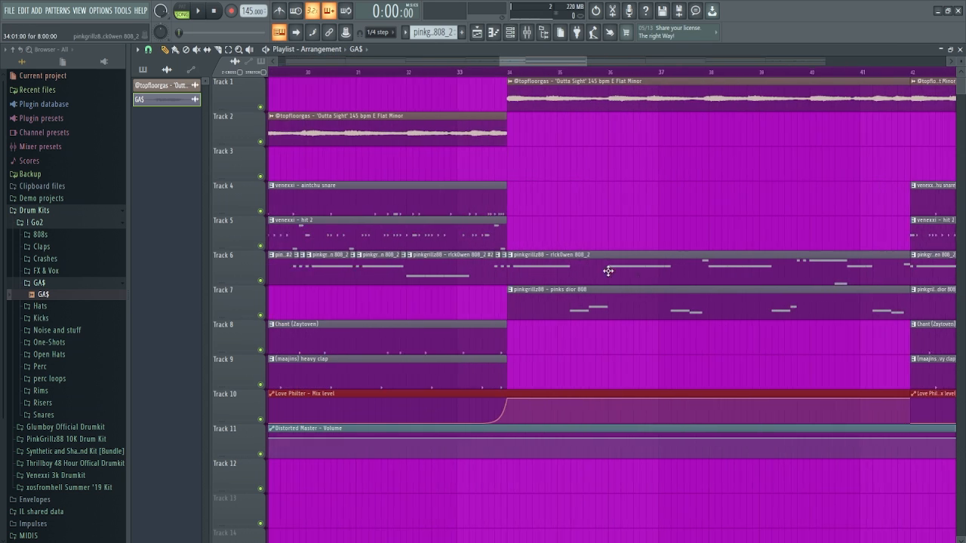
- Examine the break at bars 34 to 42, where only melody and 808 clips run, and play that section
{"action": "left_click_drag", "start_coordinate": [617, 239], "coordinate": [621, 302]}
{"action": "left_click", "coordinate": [640, 215], "text": "ctrl"}
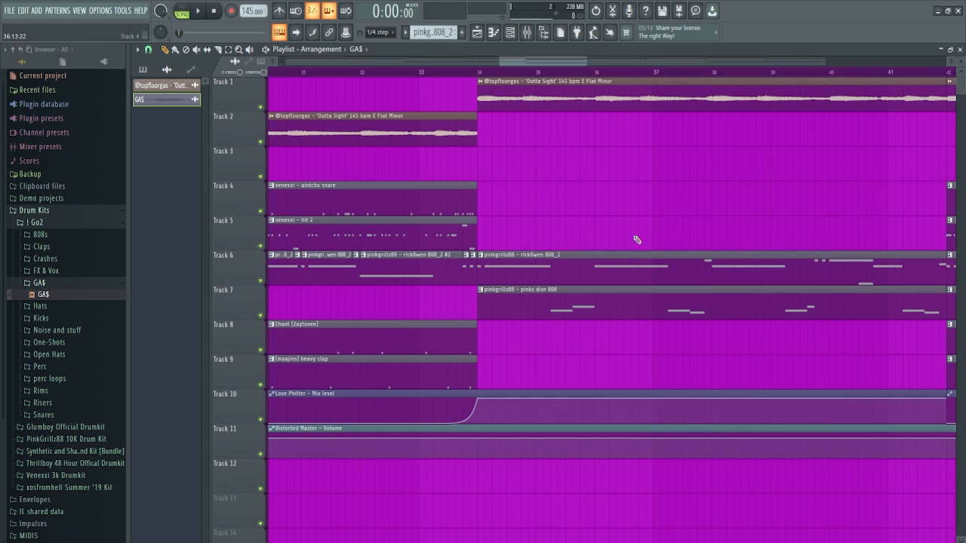
{"action": "scroll", "coordinate": [611, 302], "scroll_direction": "down", "scroll_amount": 3}
{"action": "scroll", "coordinate": [599, 311], "scroll_direction": "down", "scroll_amount": 3}
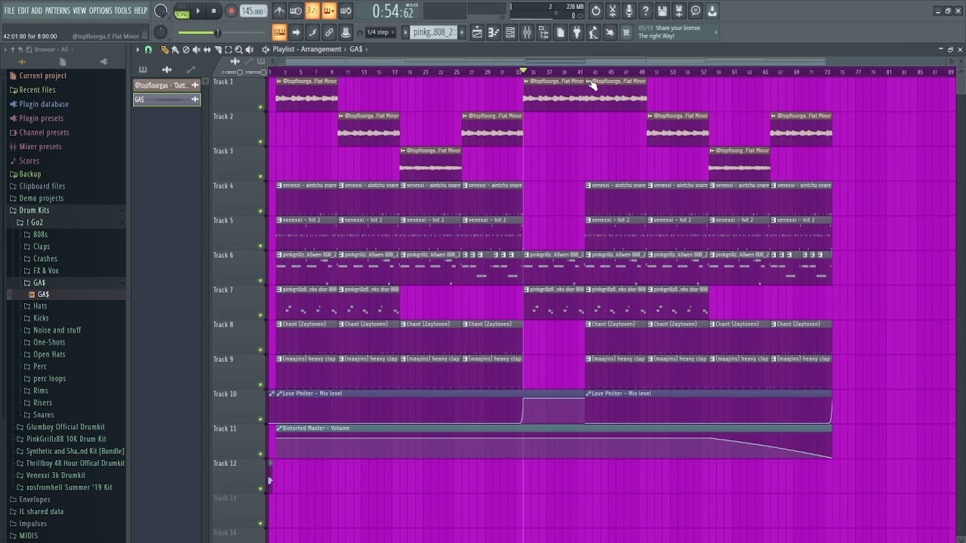
{"action": "key", "text": "space"}
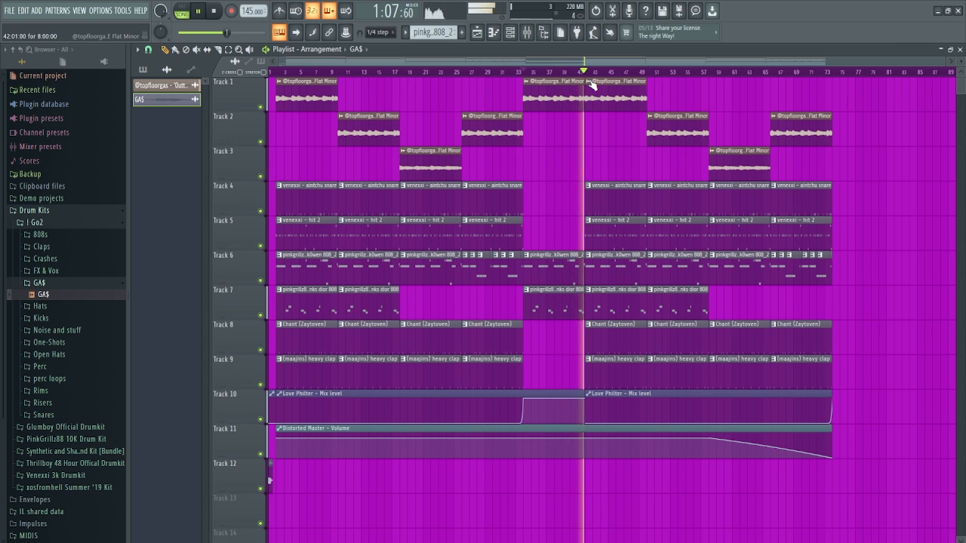
{"action": "key", "text": "space"}
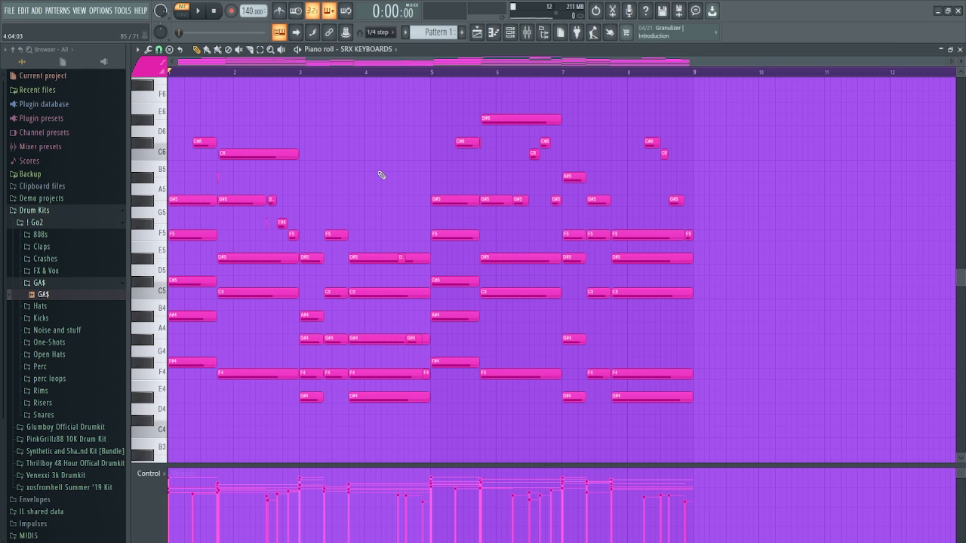
- Play the SRX KEYBOARDS melody, add a Purity channel and play its G#5 and C6 notes over the melody
{"action": "key", "text": "space"}
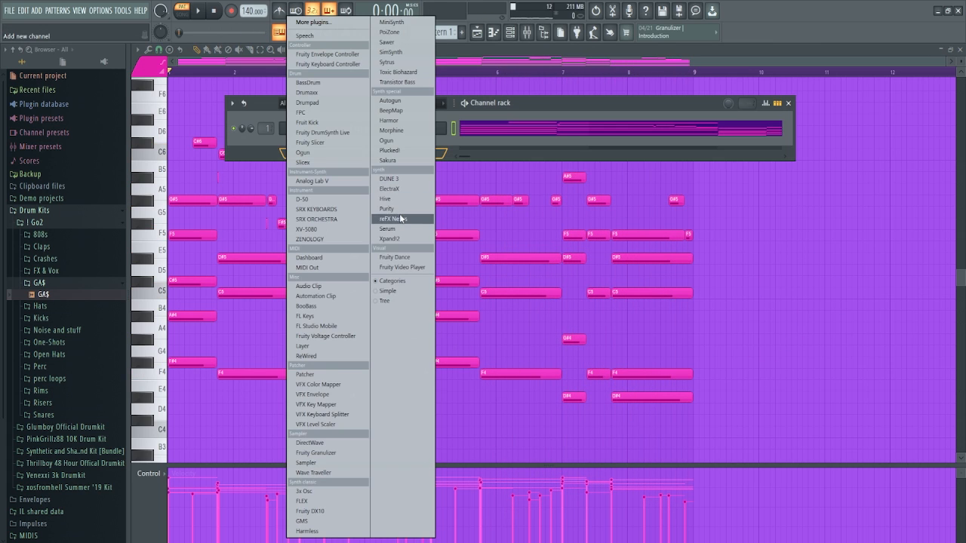
{"action": "left_click", "coordinate": [400, 217]}
{"action": "left_click", "coordinate": [471, 468]}
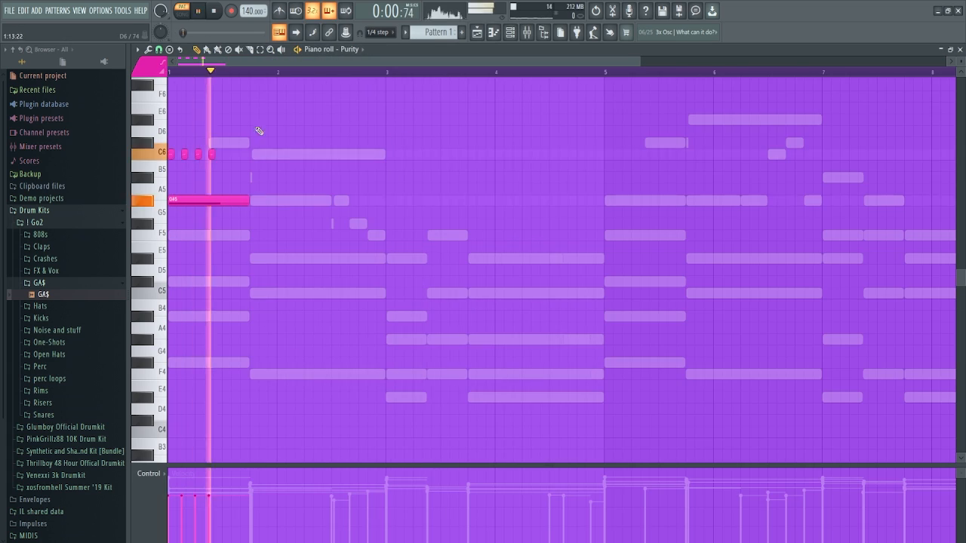
{"action": "key", "text": "space"}
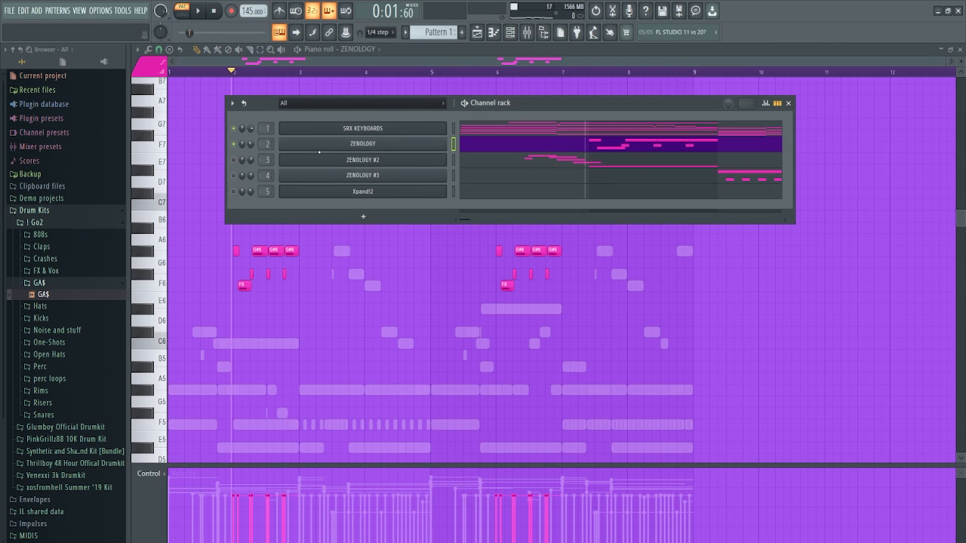
- Check the ZENOLOGY channel's plugin window, close it with the channel rack, and play that channel's notes with the pattern
{"action": "left_click", "coordinate": [329, 150]}
{"action": "left_click", "coordinate": [454, 194]}
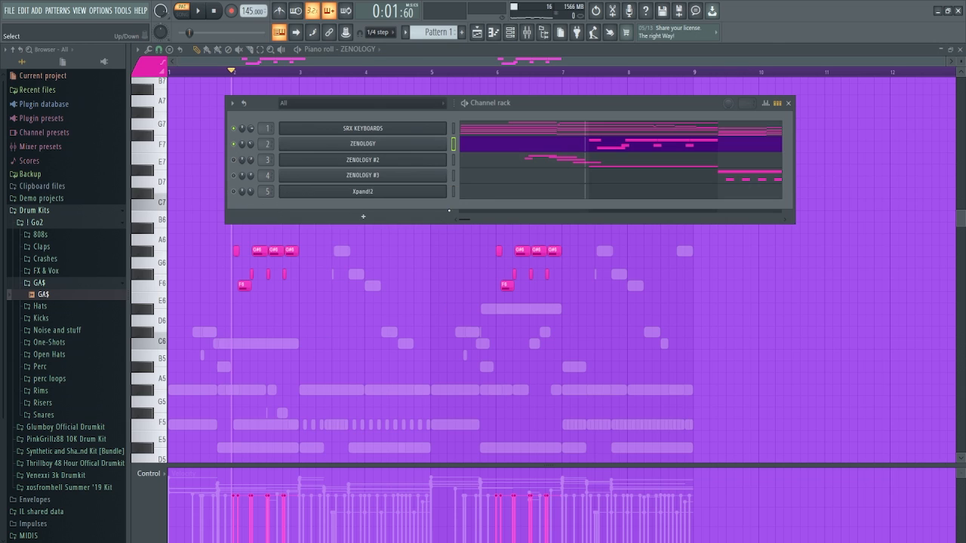
{"action": "key", "text": "F6"}
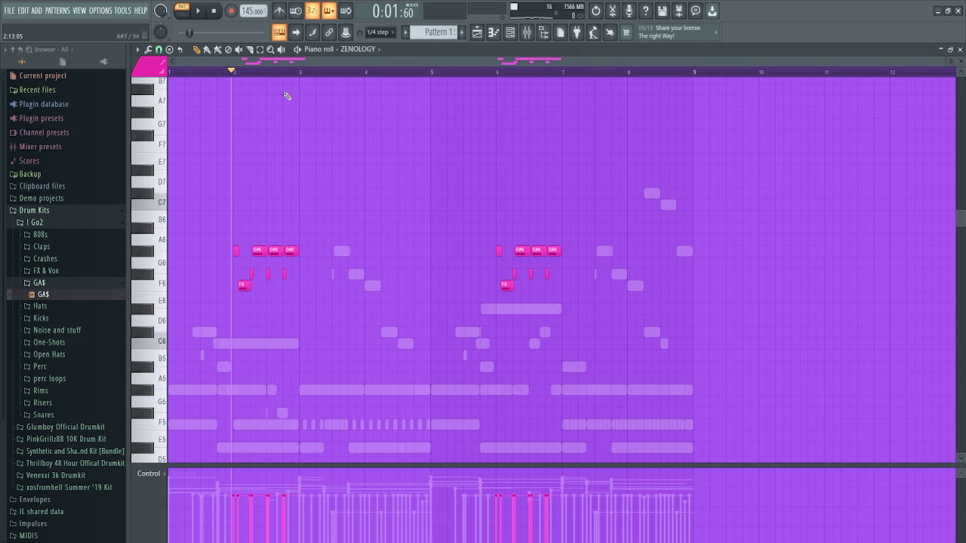
{"action": "key", "text": "space"}
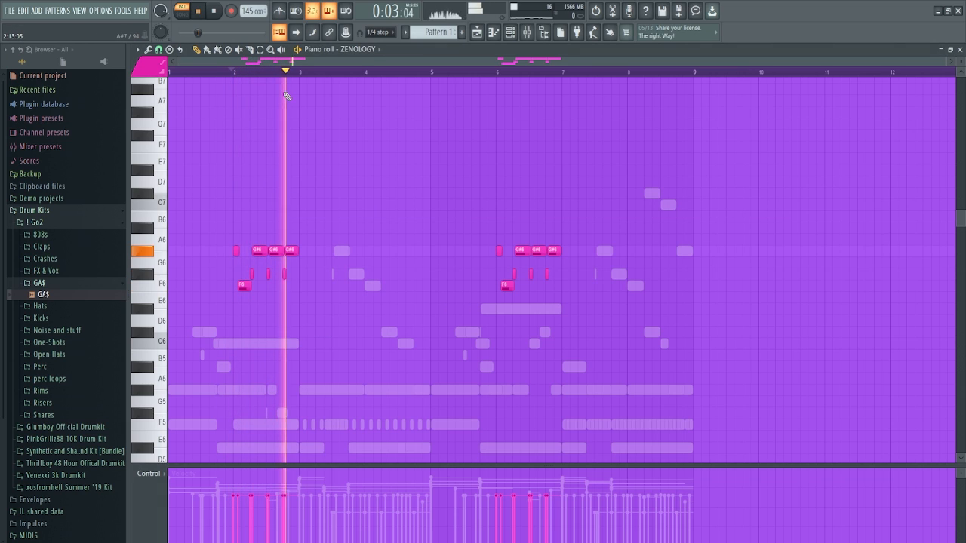
{"action": "key", "text": "space"}
- Switch the piano roll to ZENOLOGY #2, unmute that channel and check its plugin preset
{"action": "left_click", "coordinate": [379, 50]}
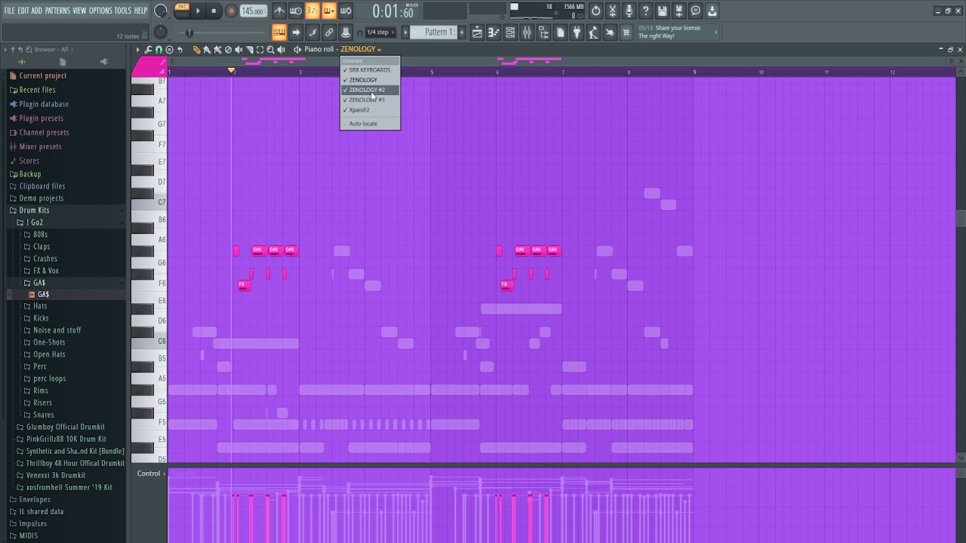
{"action": "left_click", "coordinate": [368, 95]}
{"action": "key", "text": "F6"}
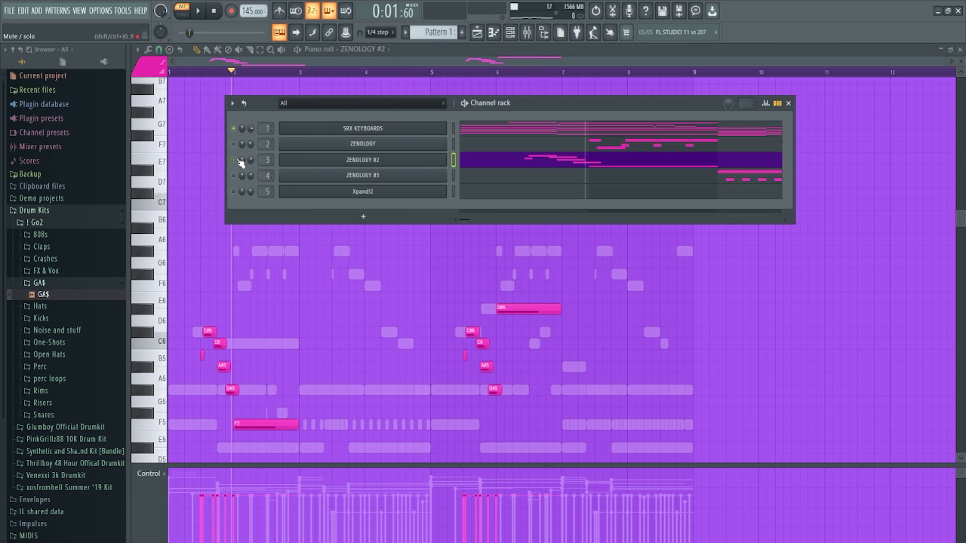
{"action": "left_click", "coordinate": [348, 161]}
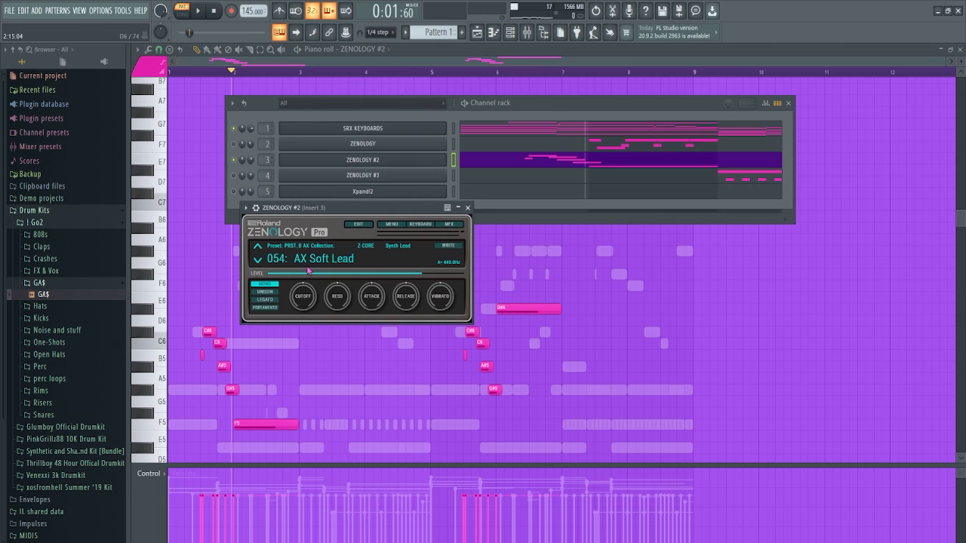
{"action": "left_click", "coordinate": [468, 208]}
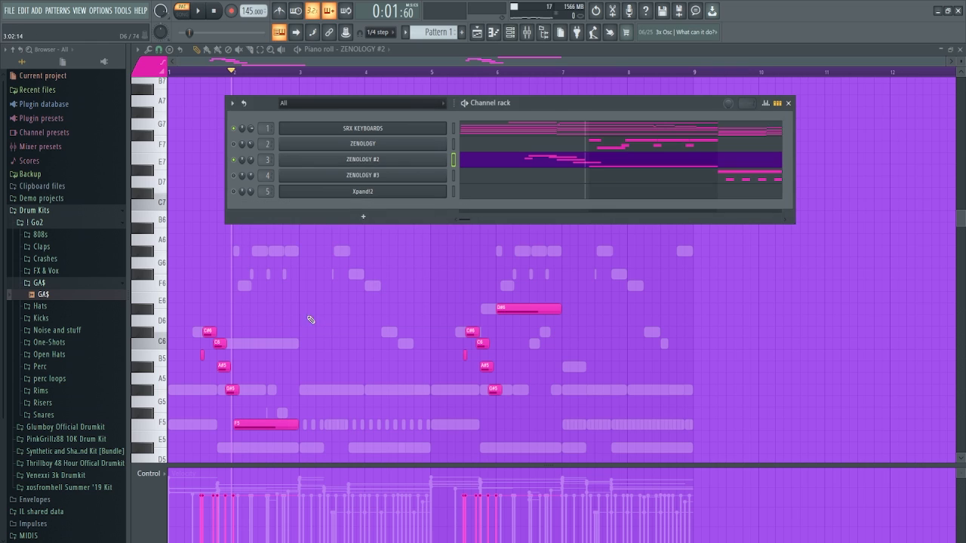
- Close the channel rack and play the pattern to hear the ZENOLOGY #2 lead over the keys
{"action": "key", "text": "F6"}
{"action": "key", "text": "space"}
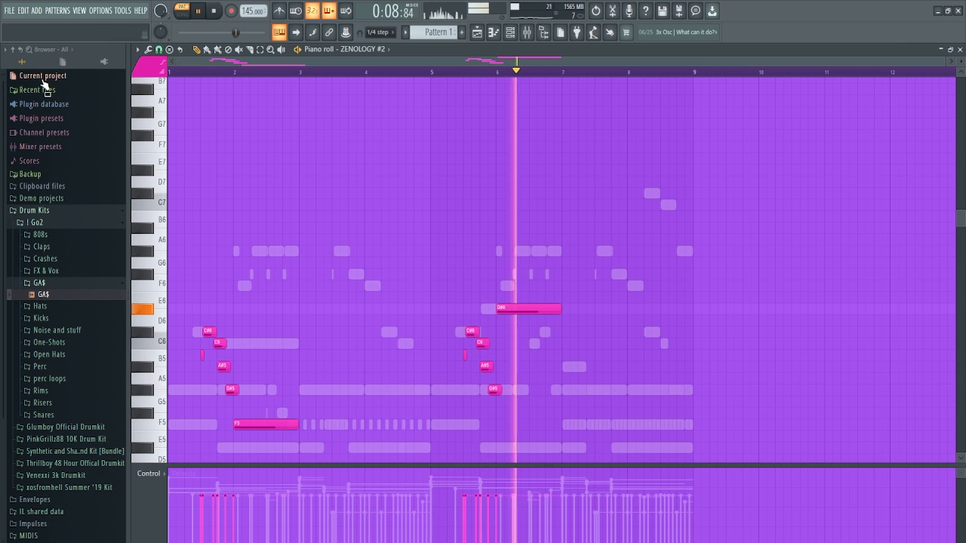
{"action": "key", "text": "space"}
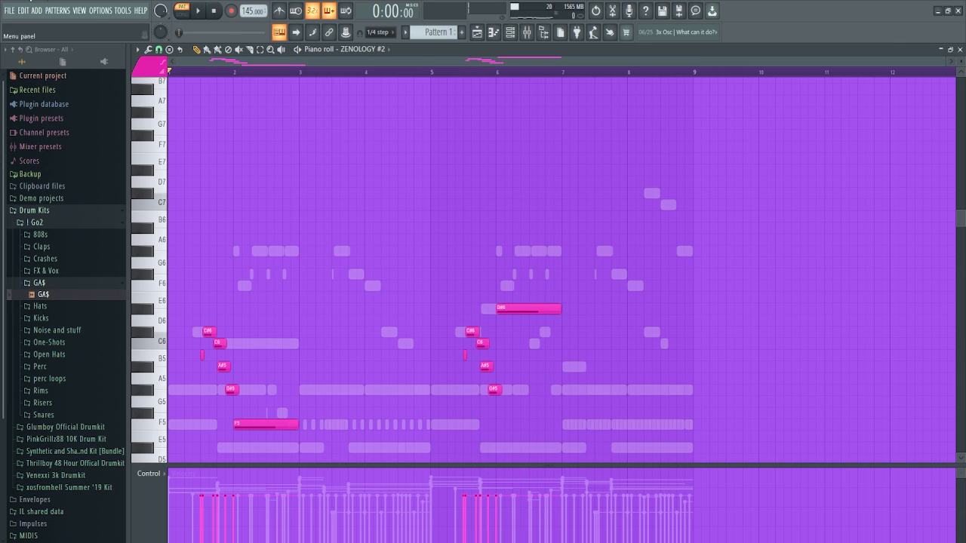
- Switch the piano roll to ZENOLOGY #3, unmute that channel in place of ZENOLOGY #2 and check its plugin preset
{"action": "left_click", "coordinate": [356, 53]}
{"action": "left_click", "coordinate": [370, 90]}
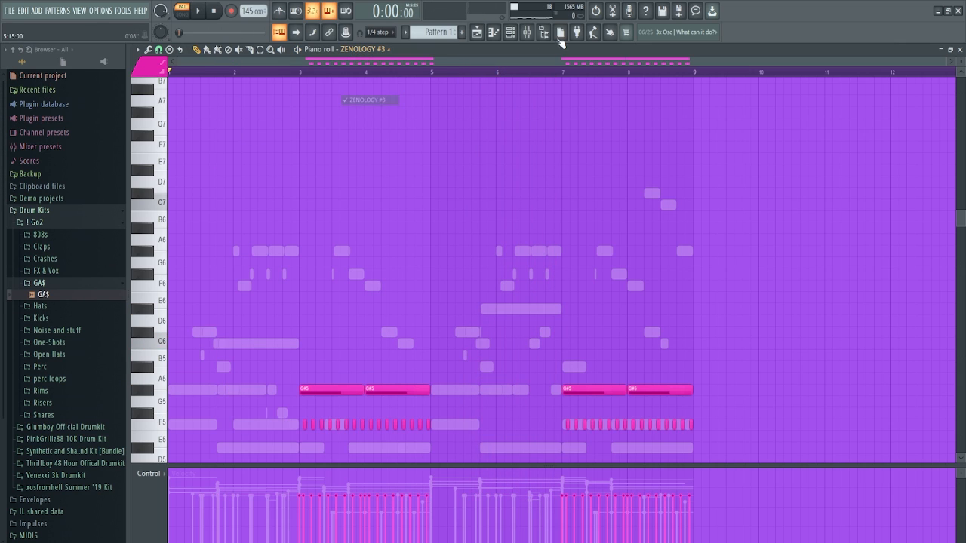
{"action": "left_click", "coordinate": [515, 35]}
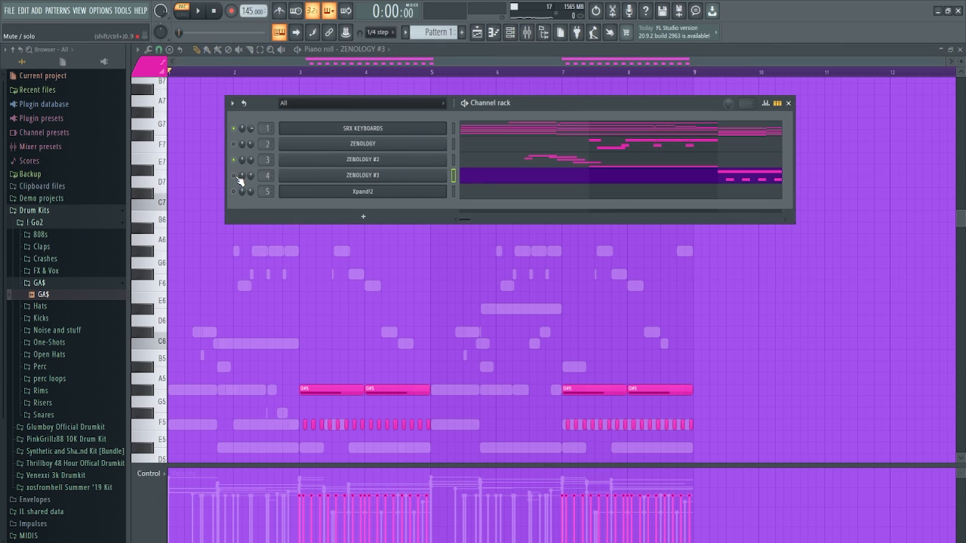
{"action": "left_click", "coordinate": [362, 176]}
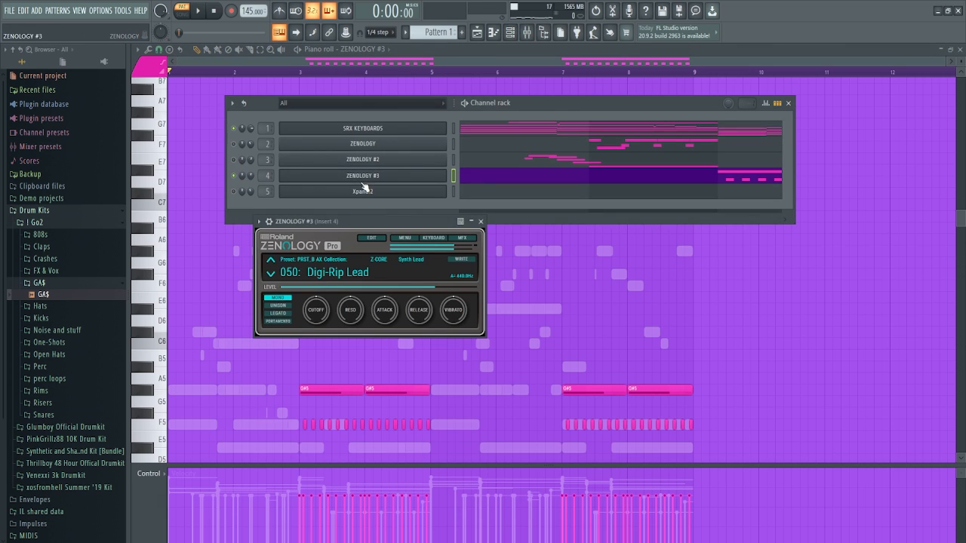
- Close the ZENOLOGY #3 plugin and the channel rack, and play the pattern to hear its G#5 and F5 notes
{"action": "left_click", "coordinate": [483, 222]}
{"action": "key", "text": "F6"}
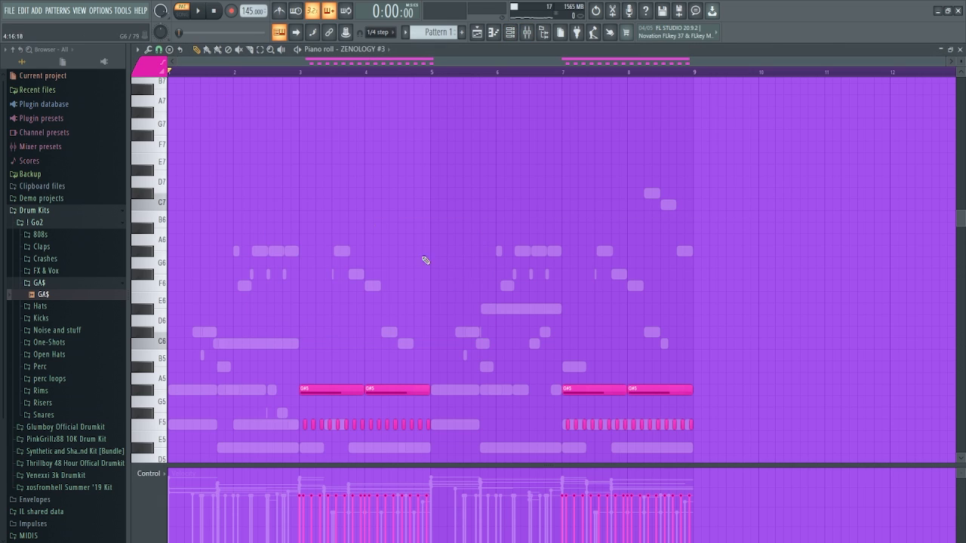
{"action": "key", "text": "space"}
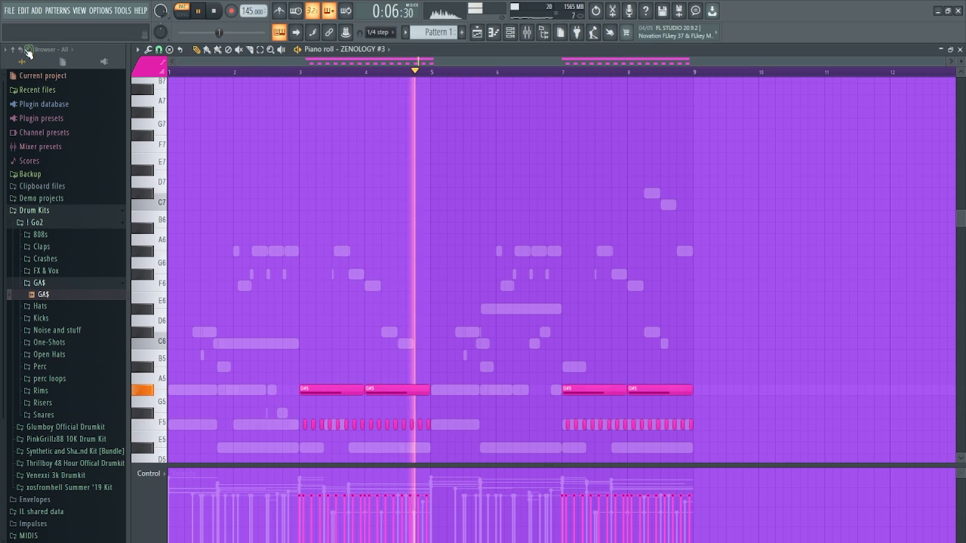
{"action": "key", "text": "space"}
- Unmute the Xpand!2 channel in place of ZENOLOGY #3 and check the guitar preset in its plugin window
{"action": "left_click", "coordinate": [509, 35]}
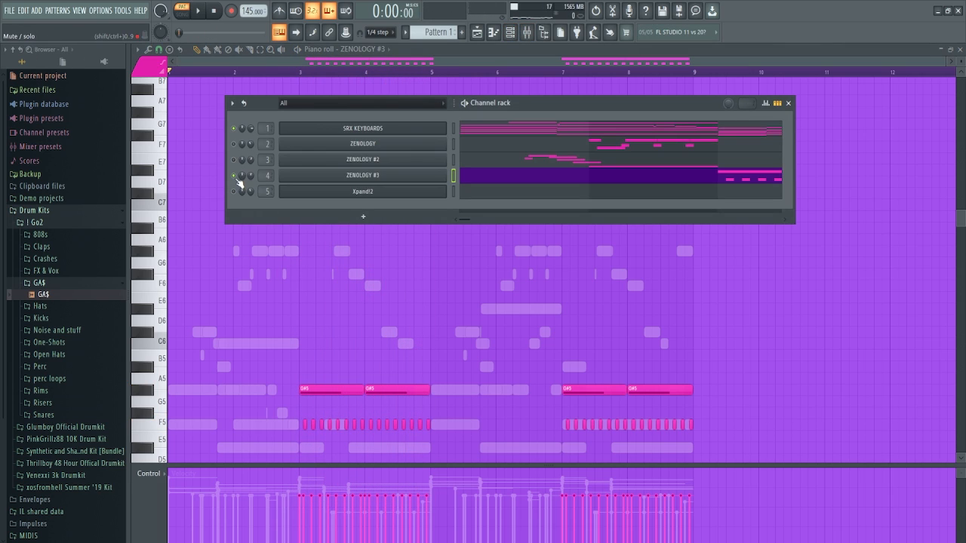
{"action": "left_click", "coordinate": [363, 191]}
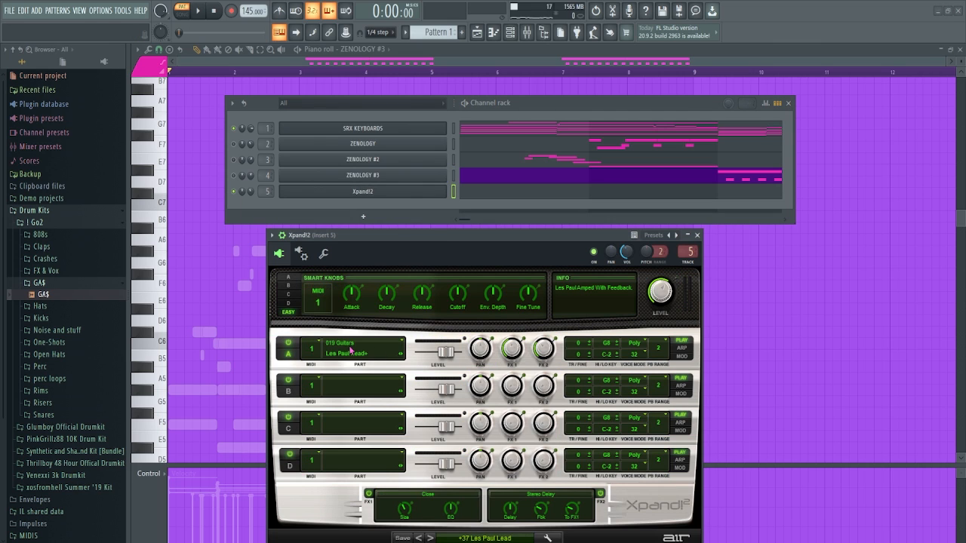
{"action": "left_click", "coordinate": [696, 235]}
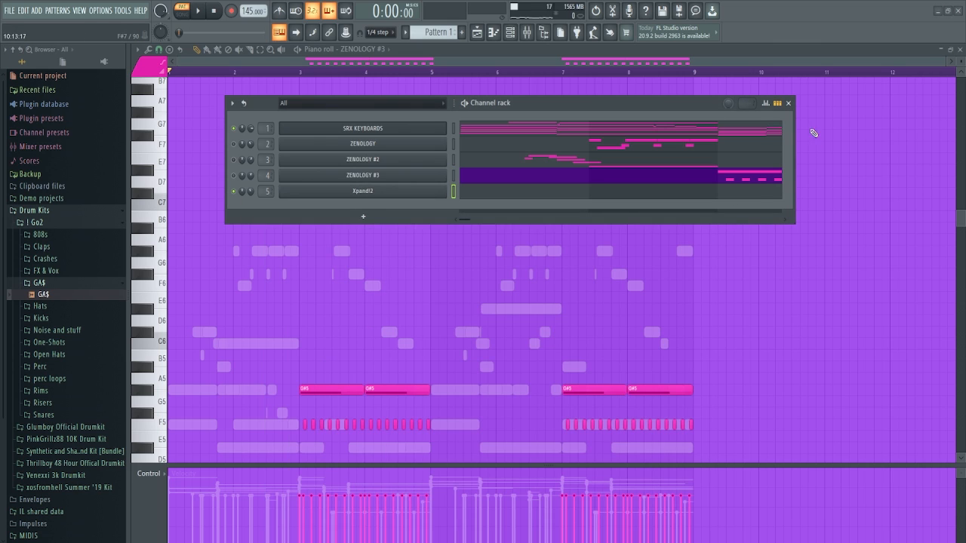
- Close the channel rack, switch the piano roll to Xpand!2 and play its notes with the pattern
{"action": "left_click", "coordinate": [790, 104]}
{"action": "left_click", "coordinate": [370, 50]}
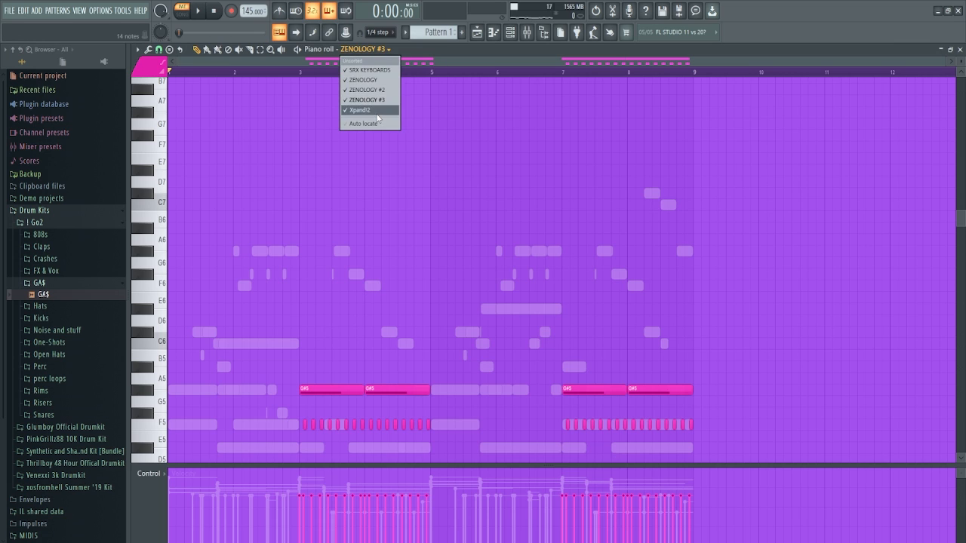
{"action": "left_click", "coordinate": [378, 112]}
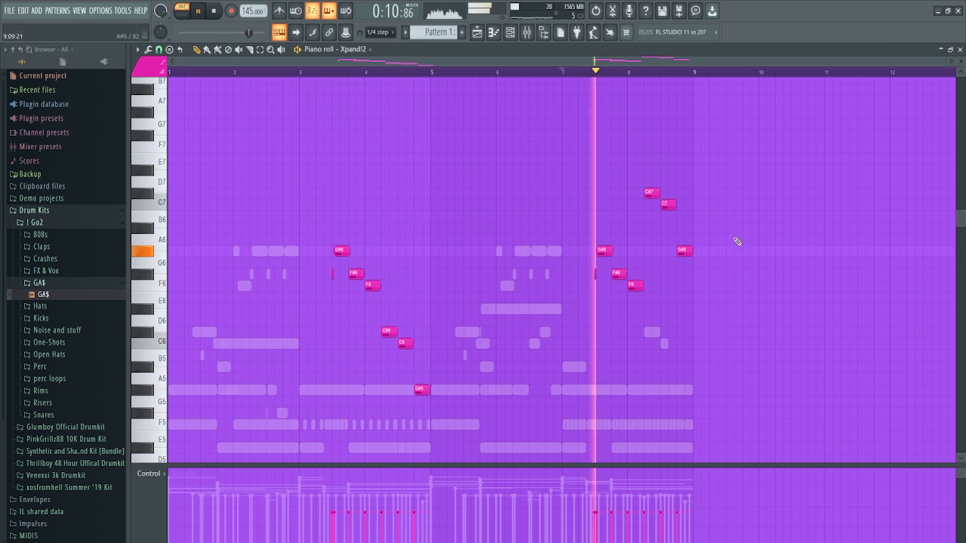
{"action": "key", "text": "space"}
{"action": "key", "text": "space"}
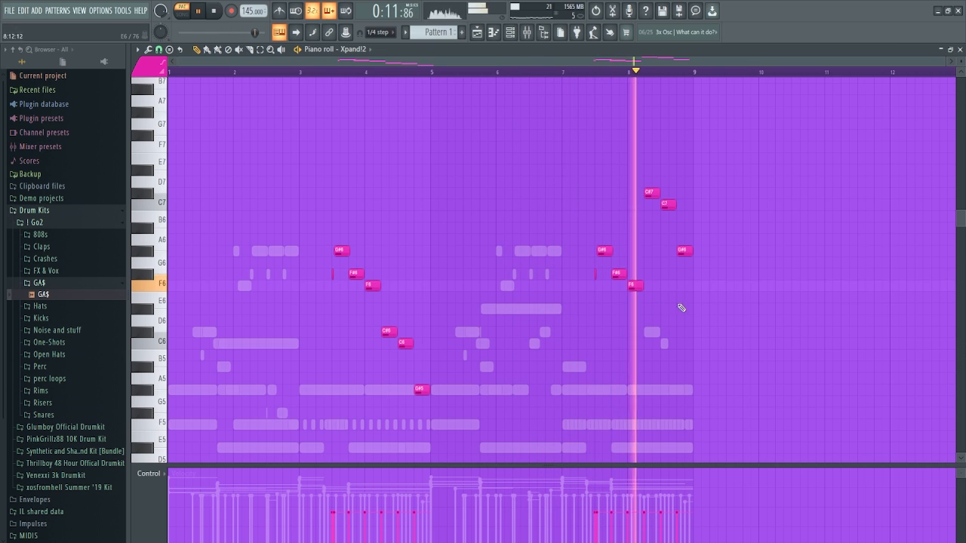
{"action": "key", "text": "space"}
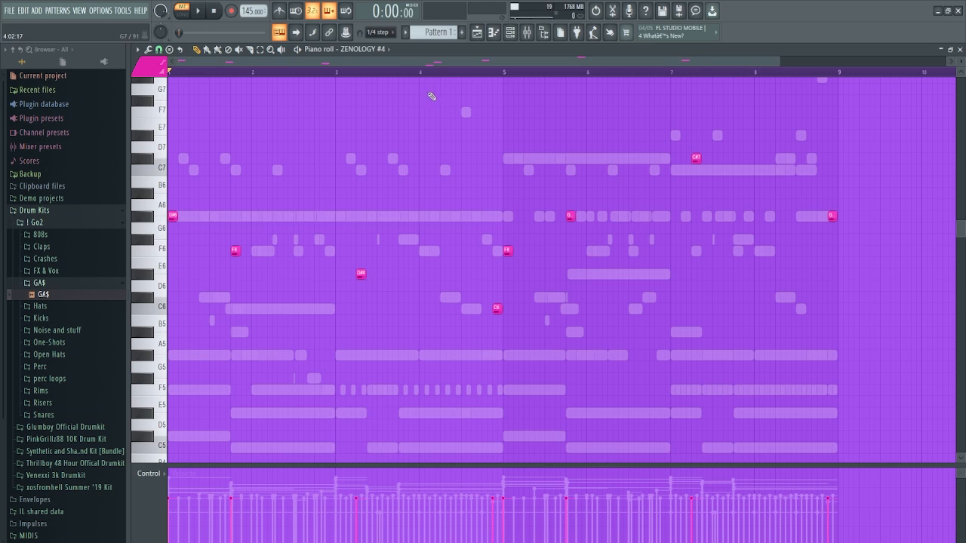
- Check the preset of the ZENOLOGY #4 plugin, and close it along with the channel rack and the piano roll
{"action": "left_click", "coordinate": [511, 32]}
{"action": "left_click", "coordinate": [339, 242]}
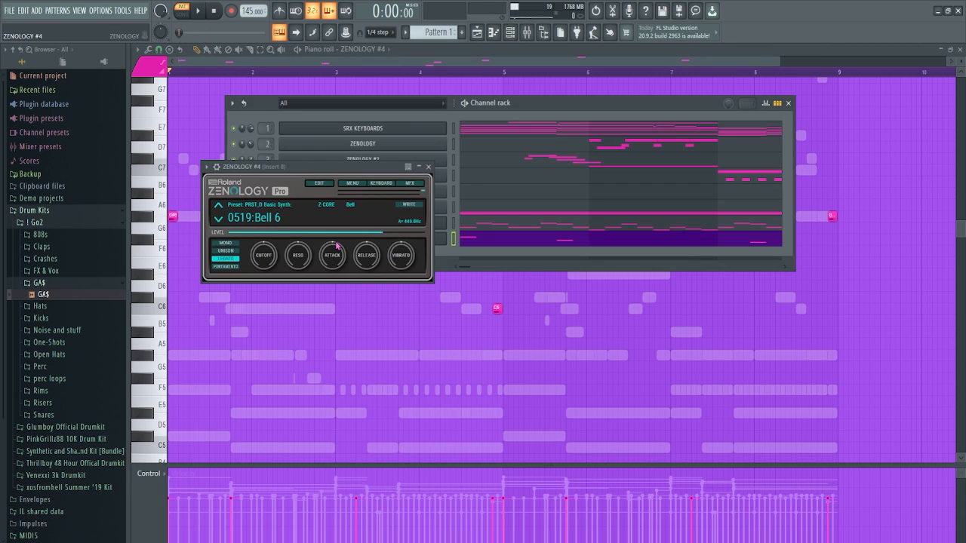
{"action": "left_click", "coordinate": [428, 167]}
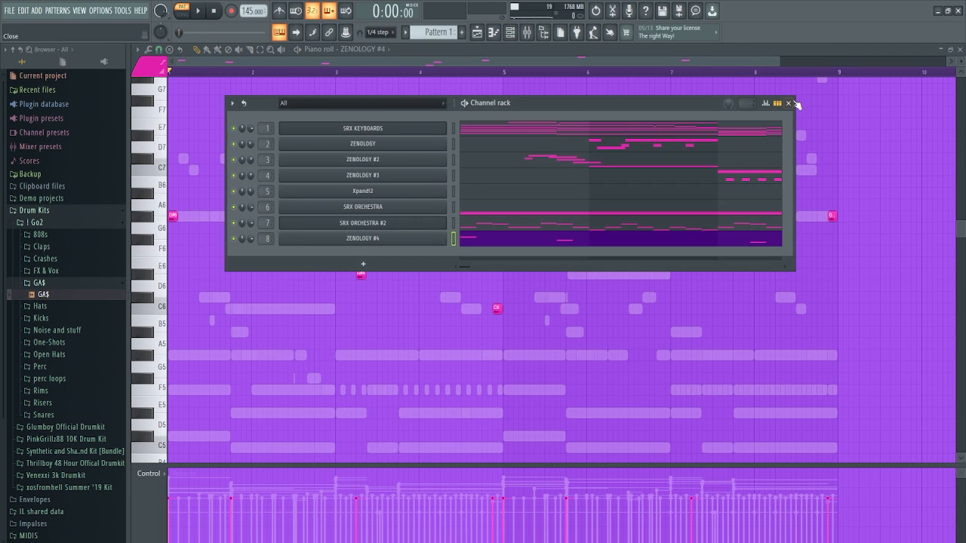
{"action": "left_click", "coordinate": [789, 104]}
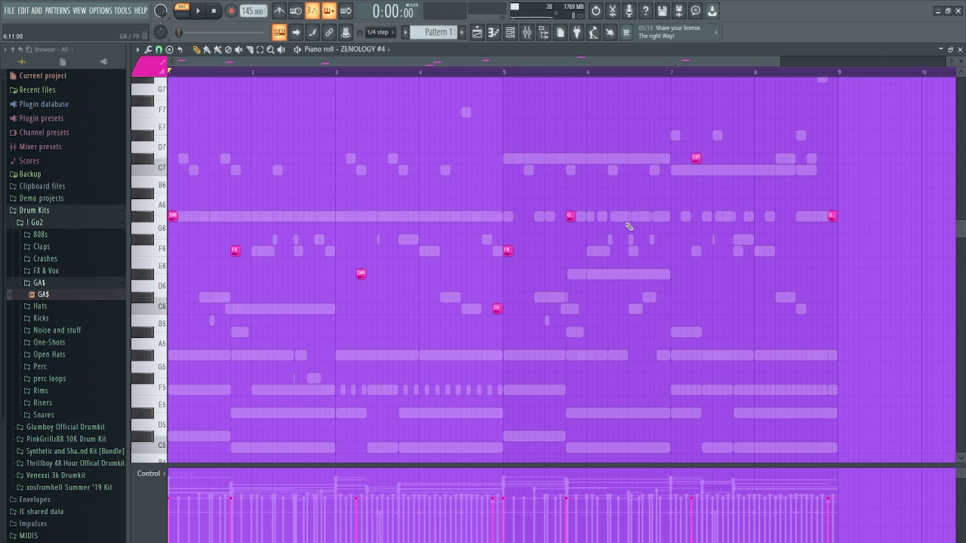
{"action": "left_click", "coordinate": [960, 50]}
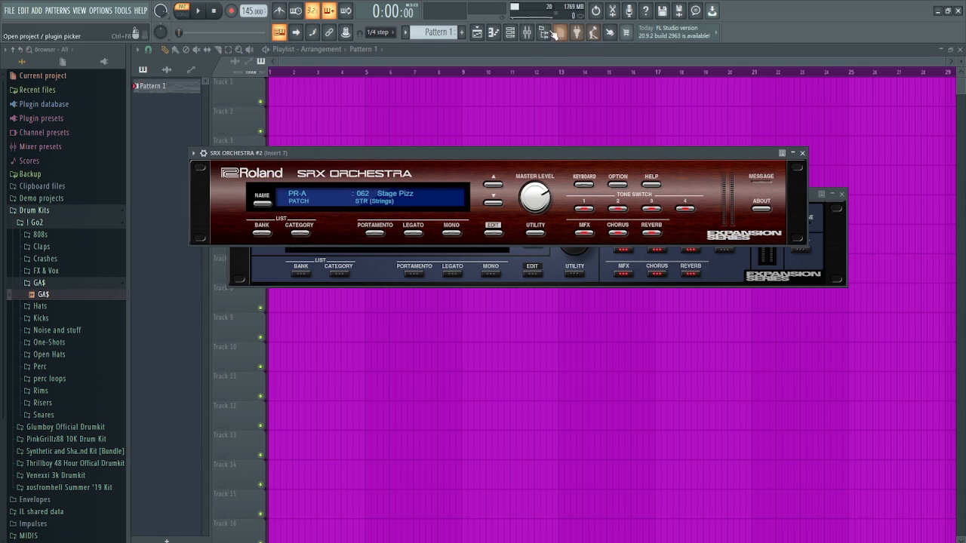
{"action": "left_click", "coordinate": [518, 33]}
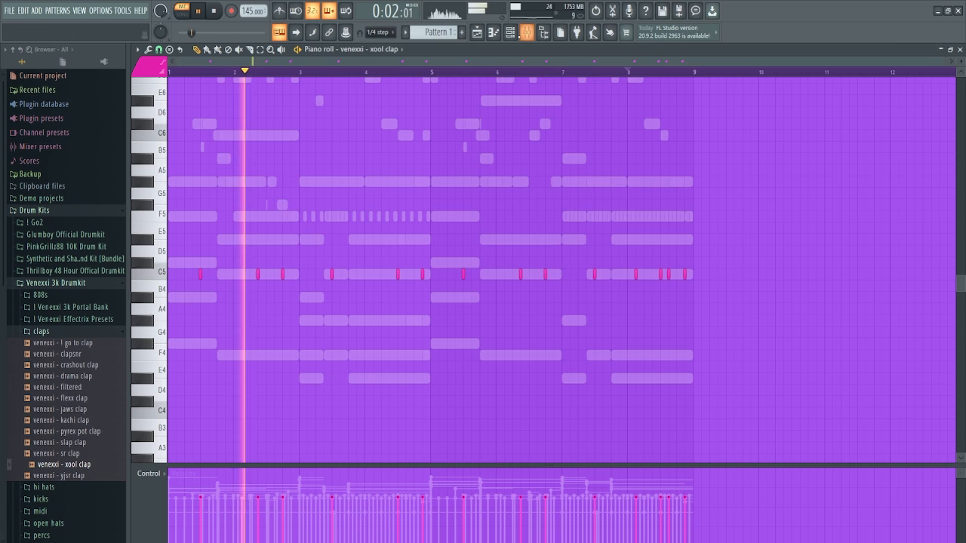
- View the drum channels' notes during playback and browse the samples in the FX & Vox folder of the drum kit
{"action": "left_click", "coordinate": [511, 32]}
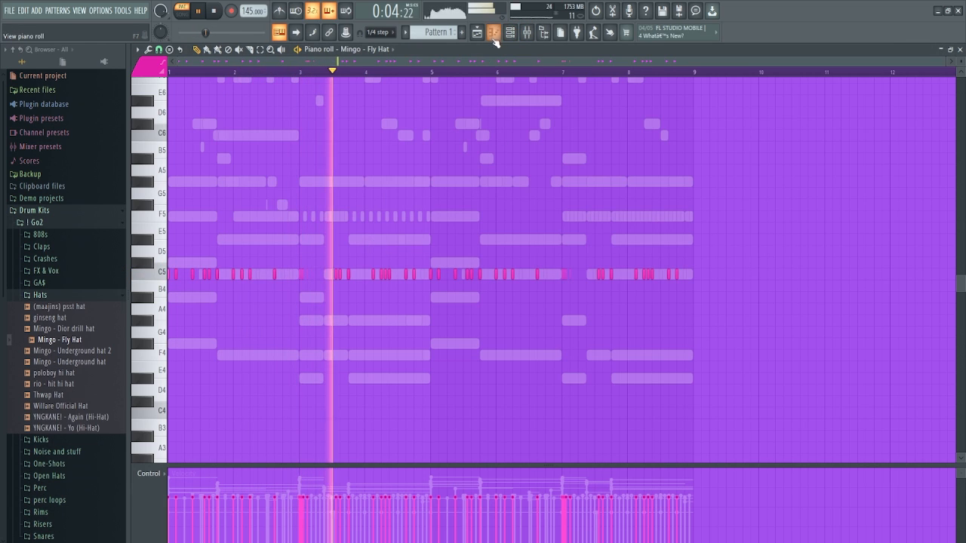
{"action": "left_click", "coordinate": [494, 33]}
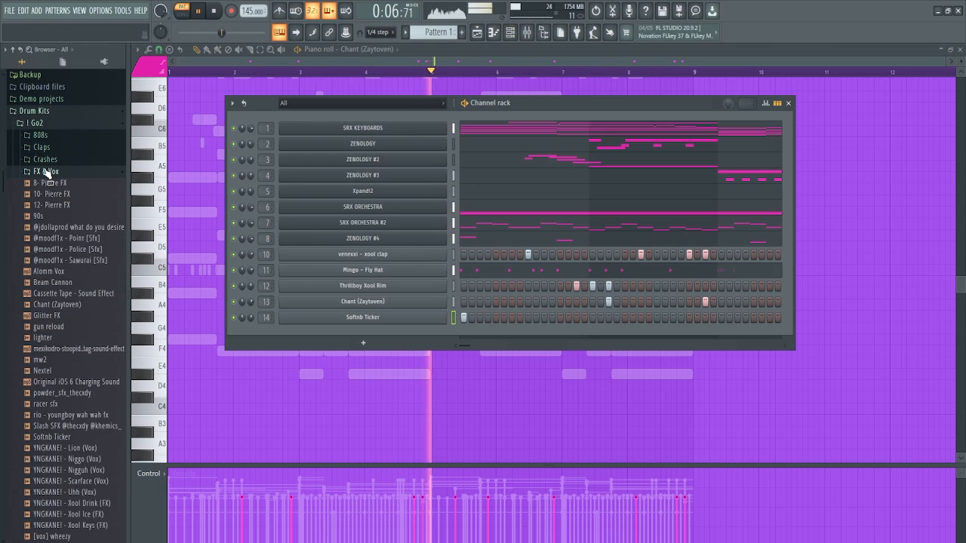
{"action": "left_click", "coordinate": [40, 196]}
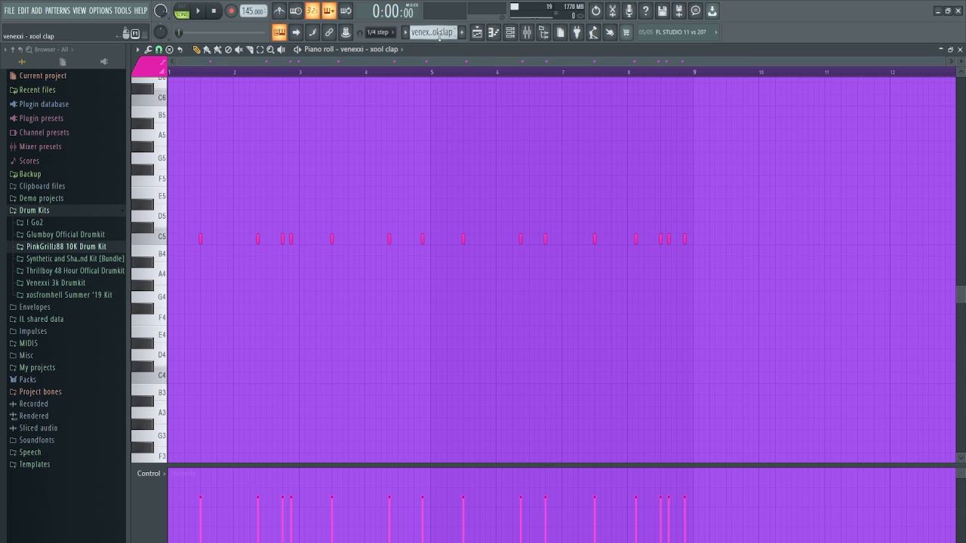
- Step through the split drum patterns to view the Mingo - Fly Hat and Thrillboy Xool Rim notes in the piano roll
{"action": "scroll", "coordinate": [439, 32], "scroll_direction": "down", "scroll_amount": 1}
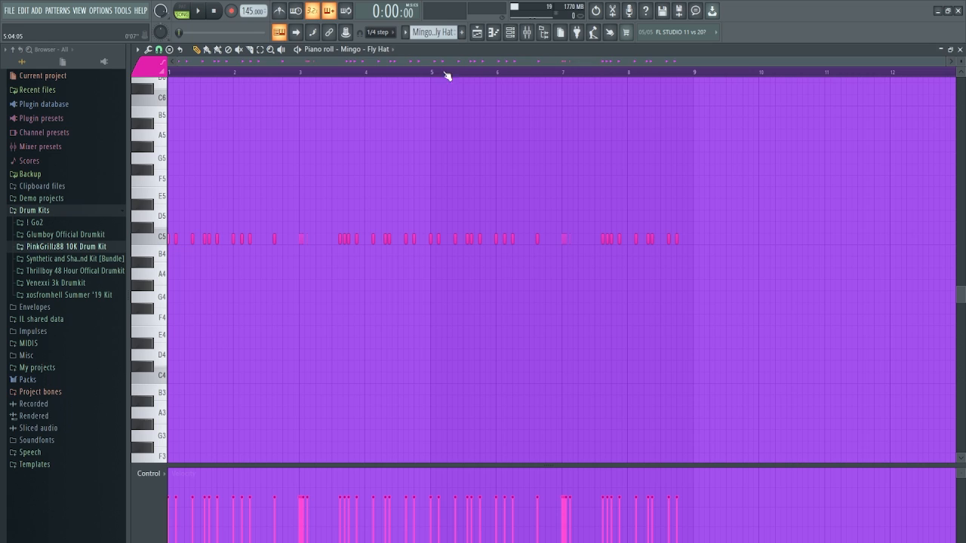
{"action": "scroll", "coordinate": [450, 33], "scroll_direction": "down", "scroll_amount": 1}
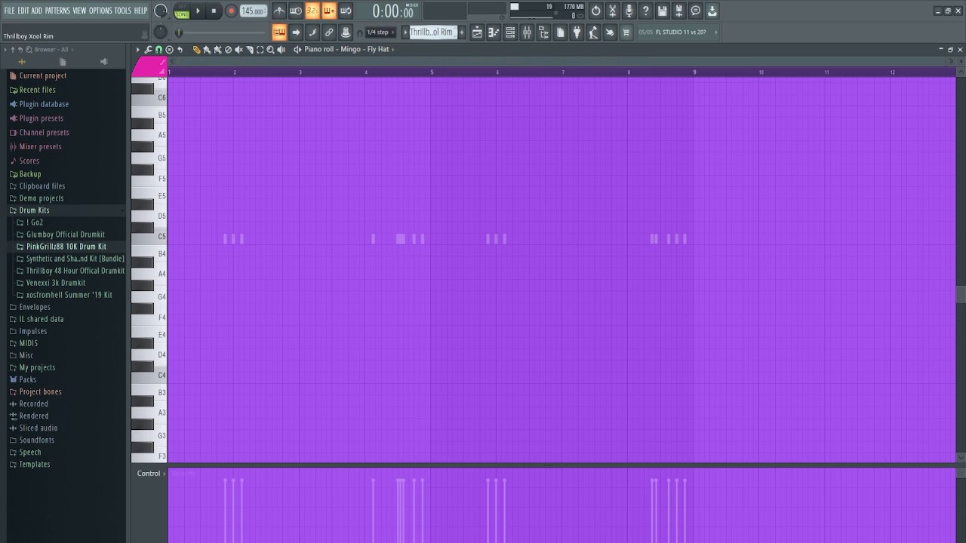
{"action": "double_click", "coordinate": [407, 241]}
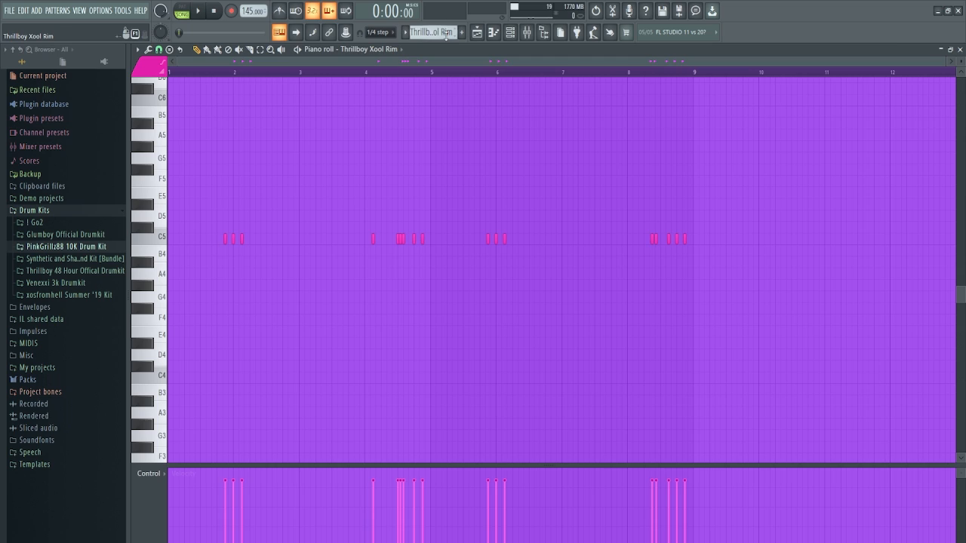
- View the Chant (Zaytoven) notes in the piano roll and go on to the Softnb Ticker pattern
{"action": "scroll", "coordinate": [445, 32], "scroll_direction": "down", "scroll_amount": 1}
{"action": "right_click", "coordinate": [423, 242]}
{"action": "right_click", "coordinate": [422, 242]}
{"action": "scroll", "coordinate": [435, 32], "scroll_direction": "down", "scroll_amount": 1}
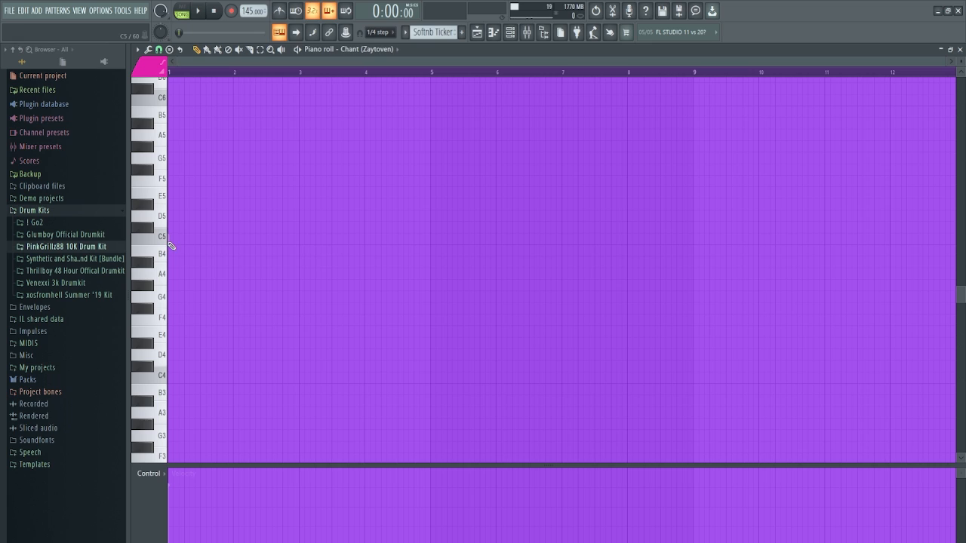
- Show the notes of the Accent Snare pattern and of the Attack MidTom 02 pattern in the piano roll
{"action": "scroll", "coordinate": [441, 32], "scroll_direction": "down", "scroll_amount": 1}
{"action": "right_click", "coordinate": [374, 240]}
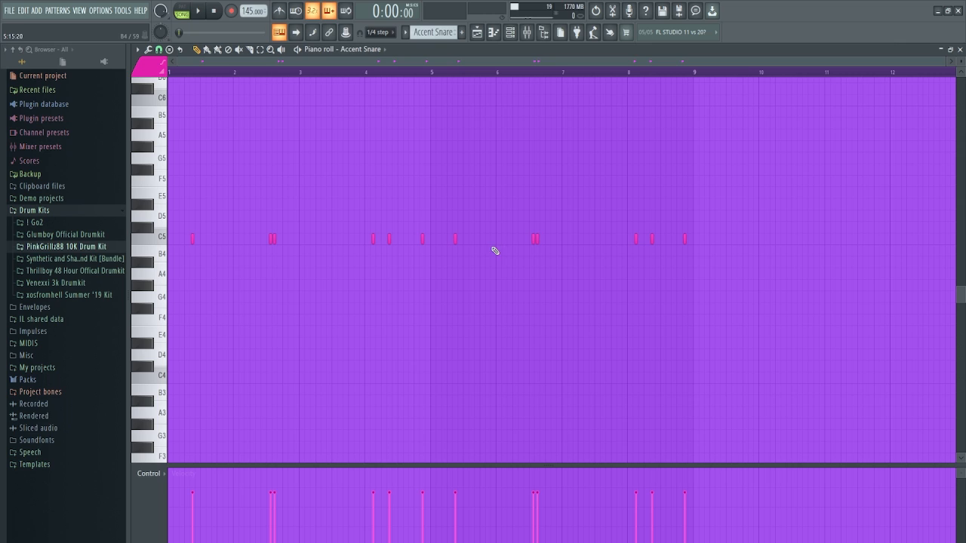
{"action": "scroll", "coordinate": [448, 35], "scroll_direction": "down", "scroll_amount": 1}
{"action": "right_click", "coordinate": [664, 240]}
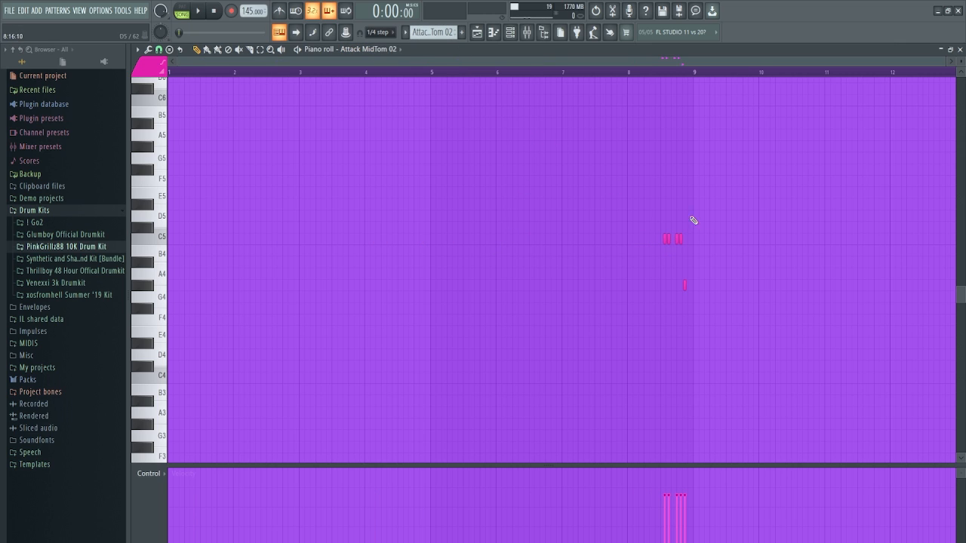
- Check the sampler settings of the Attack MidTom 02 channel, and close its window and the channel rack
{"action": "left_click", "coordinate": [511, 33]}
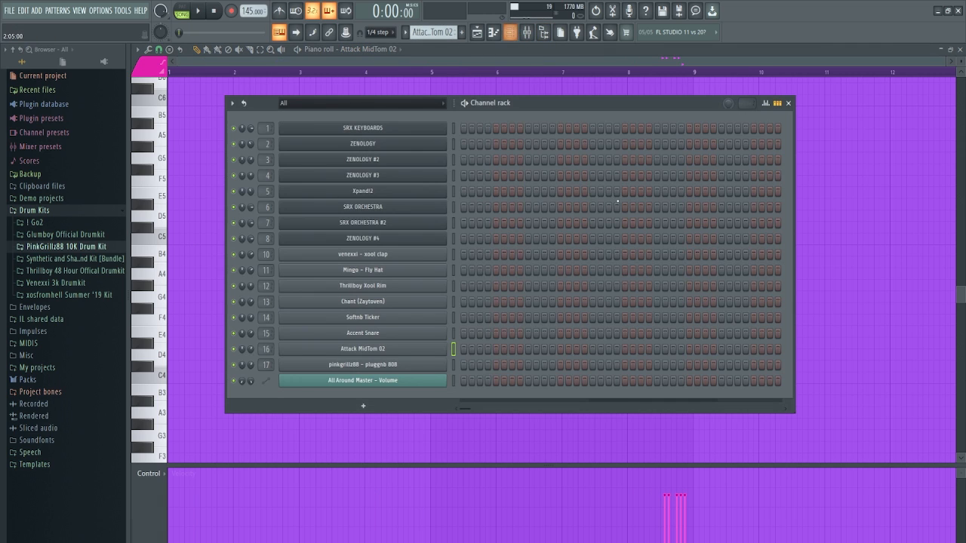
{"action": "left_click", "coordinate": [384, 353]}
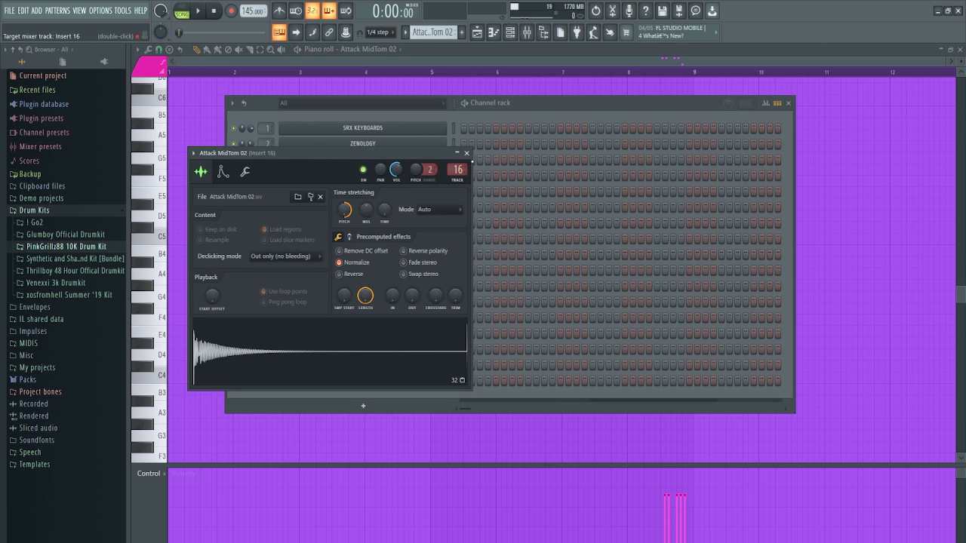
{"action": "left_click", "coordinate": [466, 153]}
{"action": "left_click", "coordinate": [788, 103]}
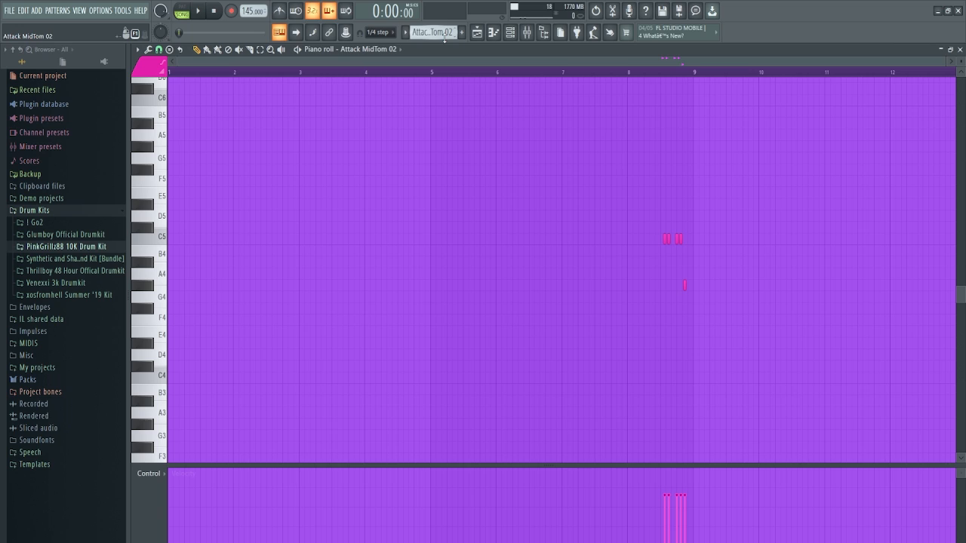
- Go to the pinkgrillz88 - pluggnb 808 pattern and examine its bass notes in the piano roll
{"action": "left_click_drag", "start_coordinate": [454, 31], "coordinate": [454, 36]}
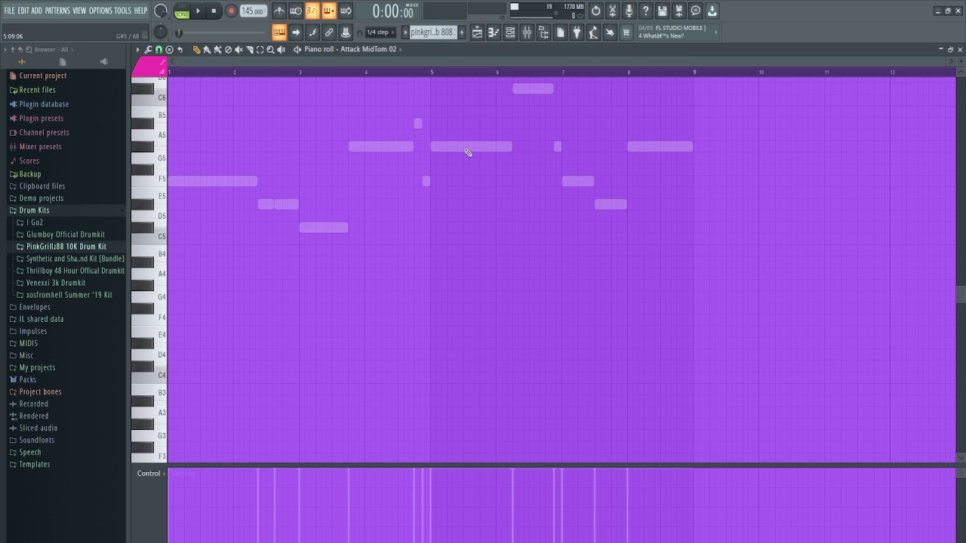
{"action": "double_click", "coordinate": [467, 149]}
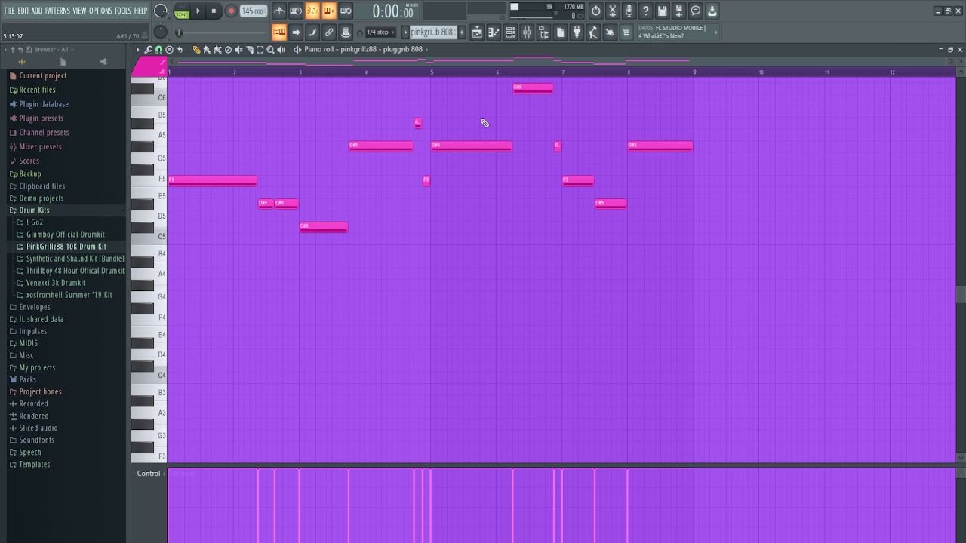
{"action": "scroll", "coordinate": [442, 162], "scroll_direction": "up", "scroll_amount": 2}
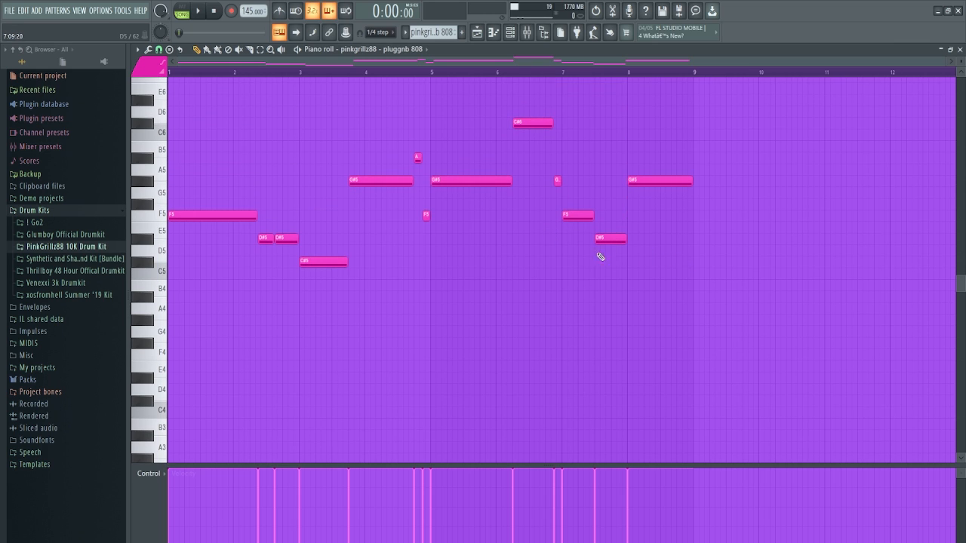
{"action": "scroll", "coordinate": [429, 243], "scroll_direction": "up", "scroll_amount": 4}
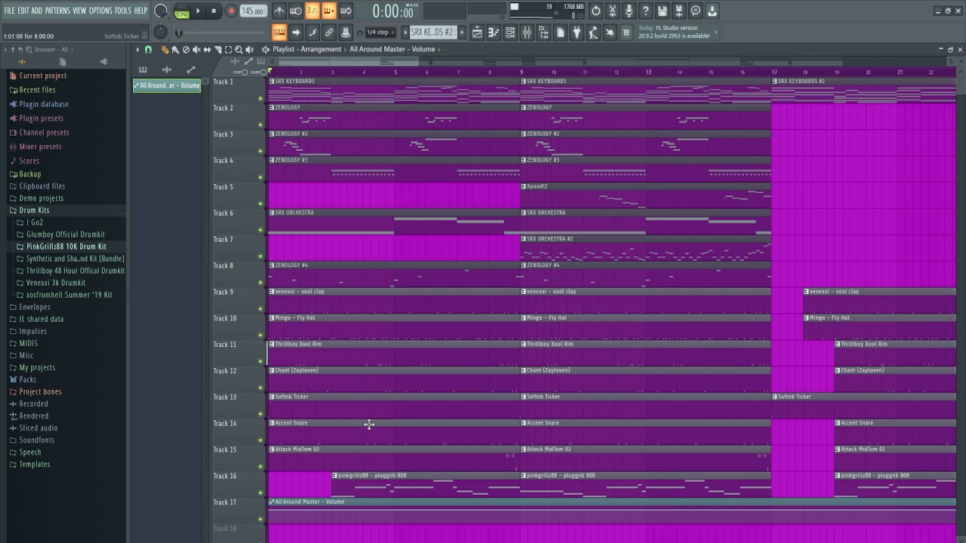
- Review how the melody, drum and 808 clips are arranged across the playlist from the intro to the end
{"action": "left_click_drag", "start_coordinate": [313, 490], "coordinate": [295, 282]}
{"action": "left_click", "coordinate": [787, 285], "text": "ctrl"}
{"action": "scroll", "coordinate": [399, 278], "scroll_direction": "down", "scroll_amount": 5}
{"action": "scroll", "coordinate": [399, 279], "scroll_direction": "up", "scroll_amount": 5}
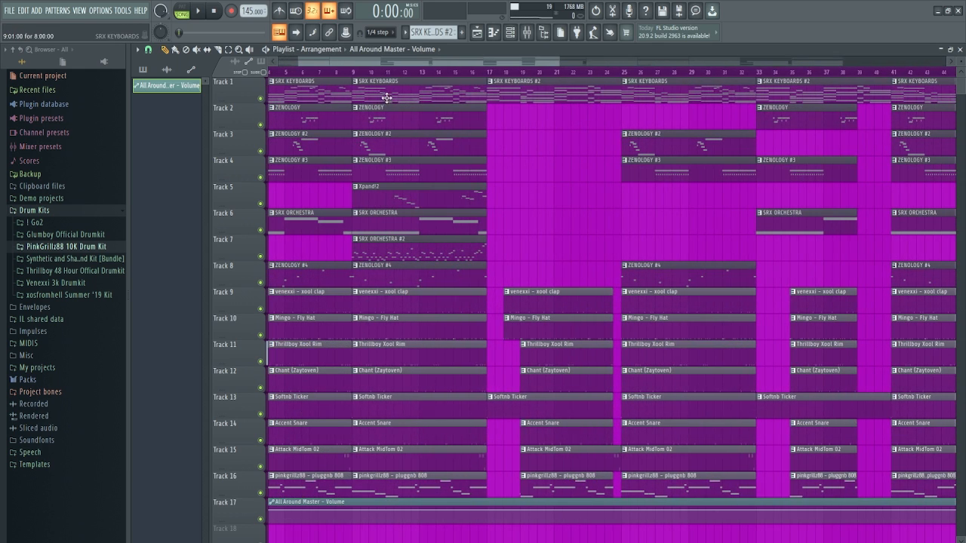
{"action": "left_click_drag", "start_coordinate": [388, 97], "coordinate": [388, 492]}
{"action": "left_click", "coordinate": [542, 242]}
{"action": "scroll", "coordinate": [436, 195], "scroll_direction": "down", "scroll_amount": 5}
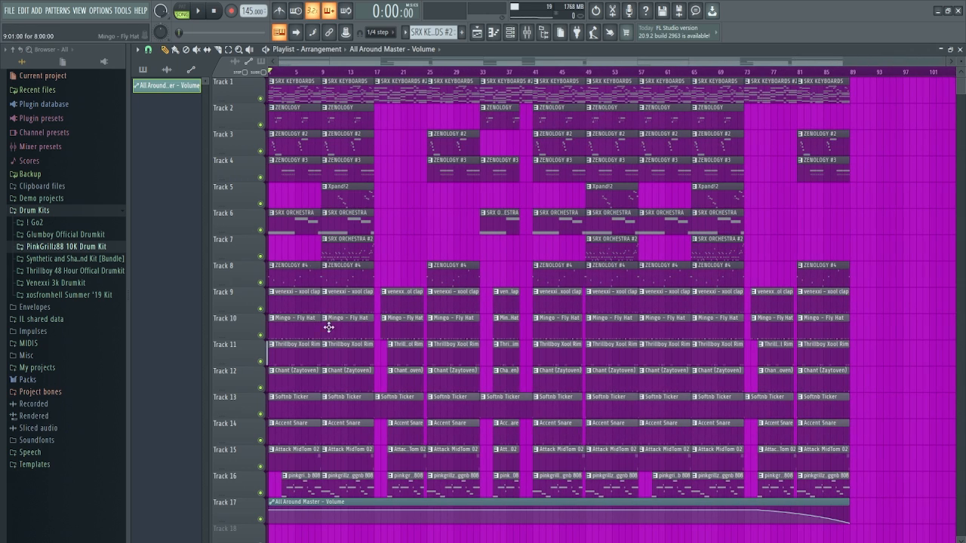
- Highlight the playlist clips from bar 17 to 41, switch to those from bar 41 to 73, and clear the selection
{"action": "left_click_drag", "start_coordinate": [402, 98], "coordinate": [532, 483]}
{"action": "scroll", "coordinate": [563, 377], "scroll_direction": "up", "scroll_amount": 1}
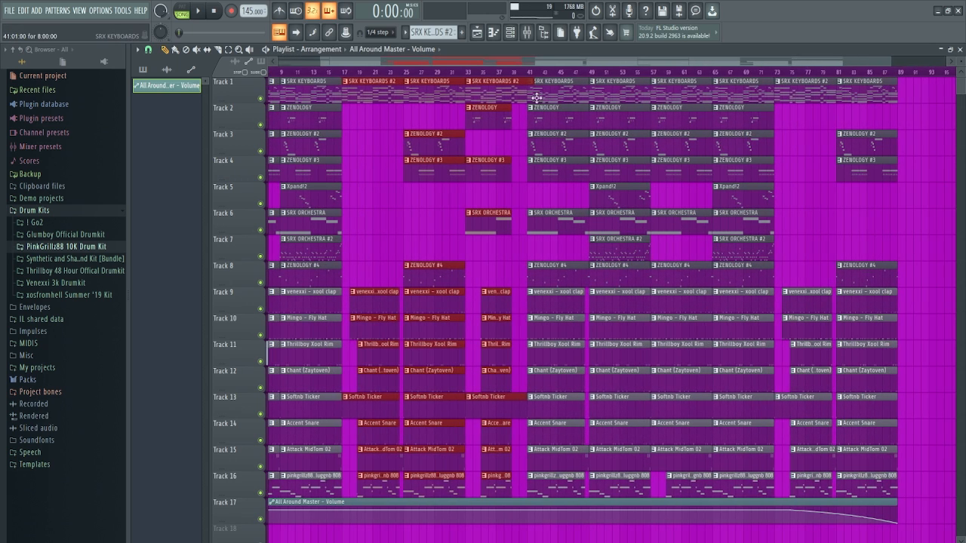
{"action": "left_click", "coordinate": [562, 94]}
{"action": "left_click_drag", "start_coordinate": [562, 94], "coordinate": [720, 476]}
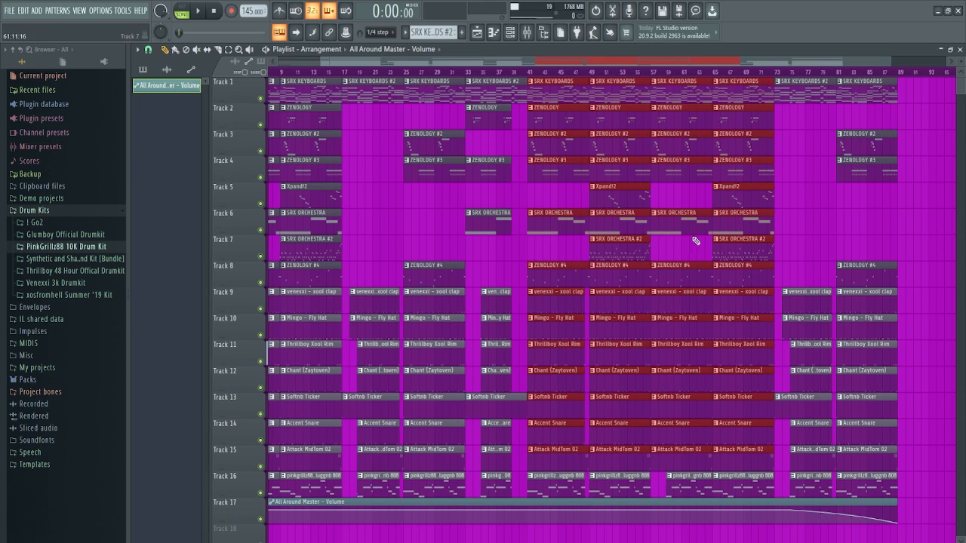
{"action": "key", "text": "ctrl+d"}
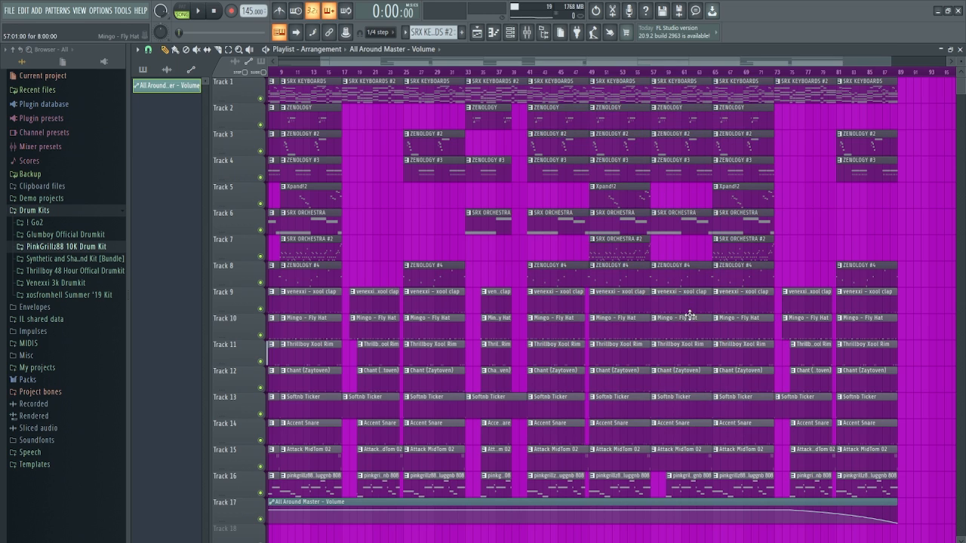
{"action": "scroll", "coordinate": [603, 283], "scroll_direction": "down", "scroll_amount": 1}
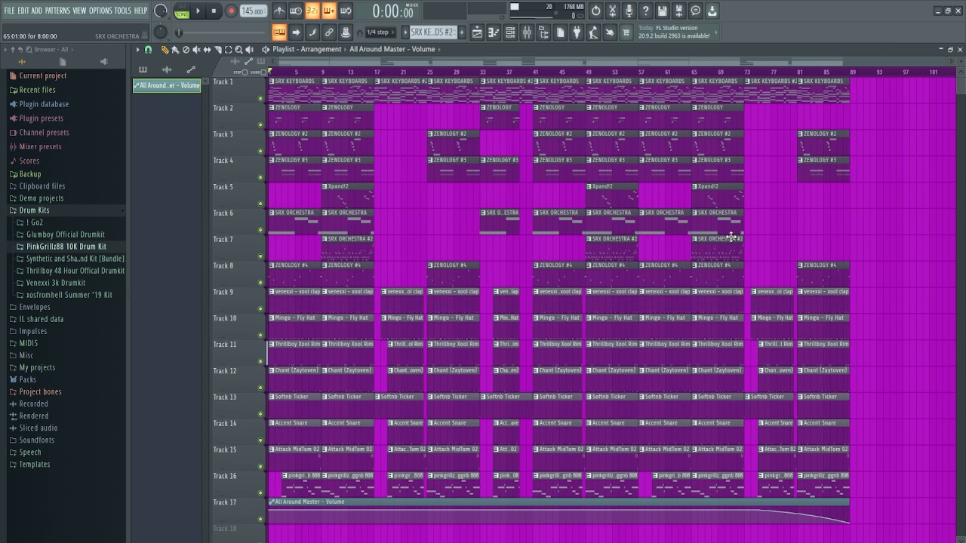
- Compare the closing section from bar 73 to 89 with the clips of bars 17 to 33 by highlighting them, and clear the selection
{"action": "scroll", "coordinate": [796, 235], "scroll_direction": "up", "scroll_amount": 1}
{"action": "left_click_drag", "start_coordinate": [732, 79], "coordinate": [884, 473]}
{"action": "scroll", "coordinate": [884, 473], "scroll_direction": "down", "scroll_amount": 1}
{"action": "left_click_drag", "start_coordinate": [398, 91], "coordinate": [454, 473]}
{"action": "scroll", "coordinate": [797, 319], "scroll_direction": "up", "scroll_amount": 2}
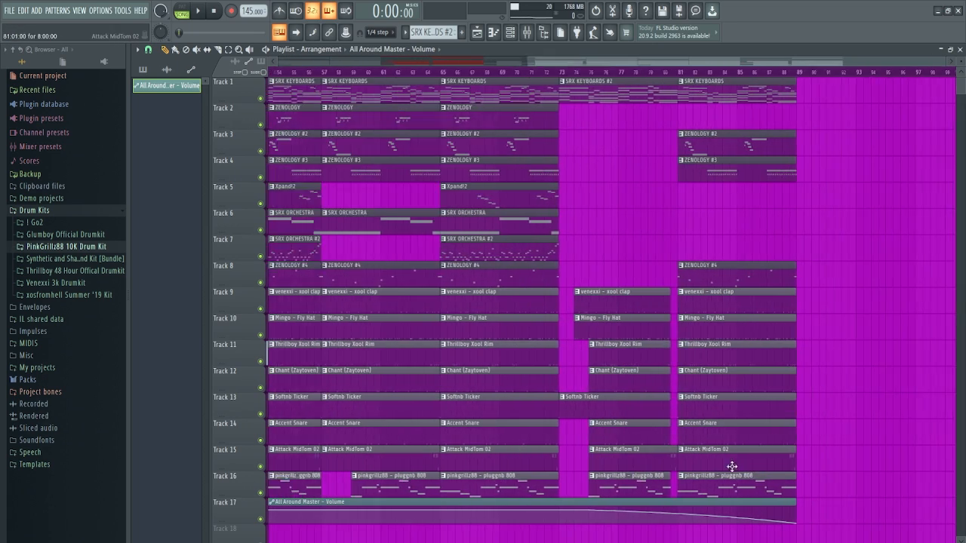
{"action": "scroll", "coordinate": [753, 498], "scroll_direction": "down", "scroll_amount": 1}
{"action": "scroll", "coordinate": [893, 231], "scroll_direction": "down", "scroll_amount": 1}
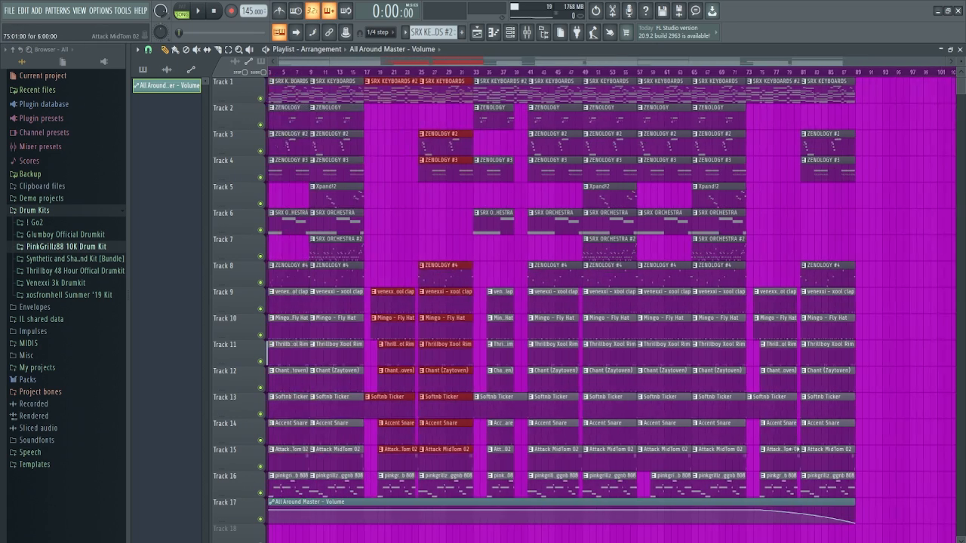
{"action": "left_click", "coordinate": [893, 231]}
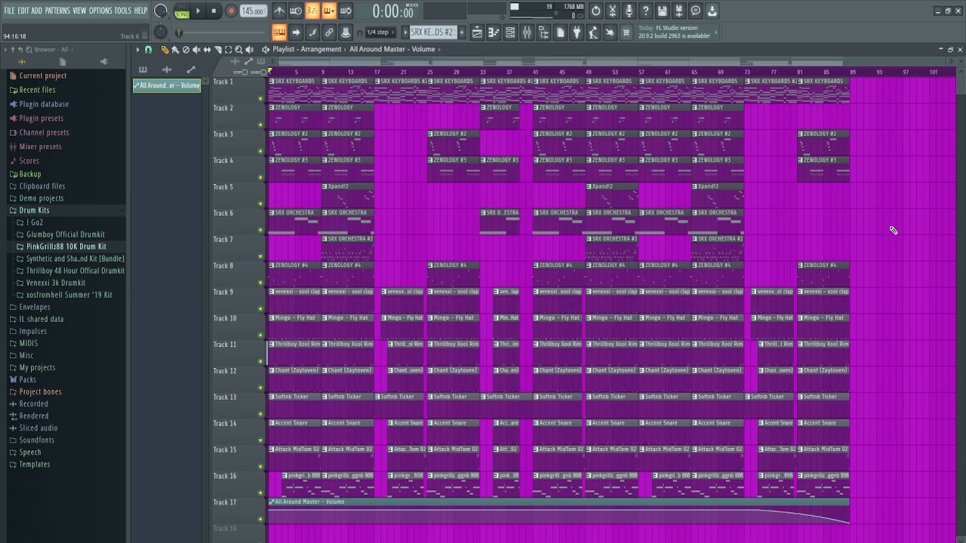